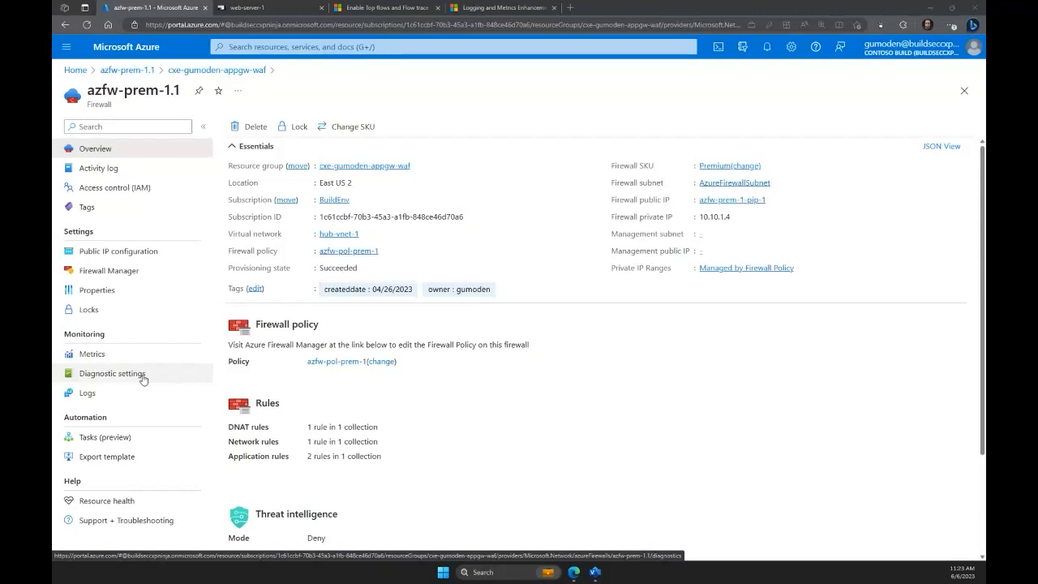
# Chart the firewall's Latency Probe (Preview) metric with Avg aggregation.
pyautogui.click(146, 356)
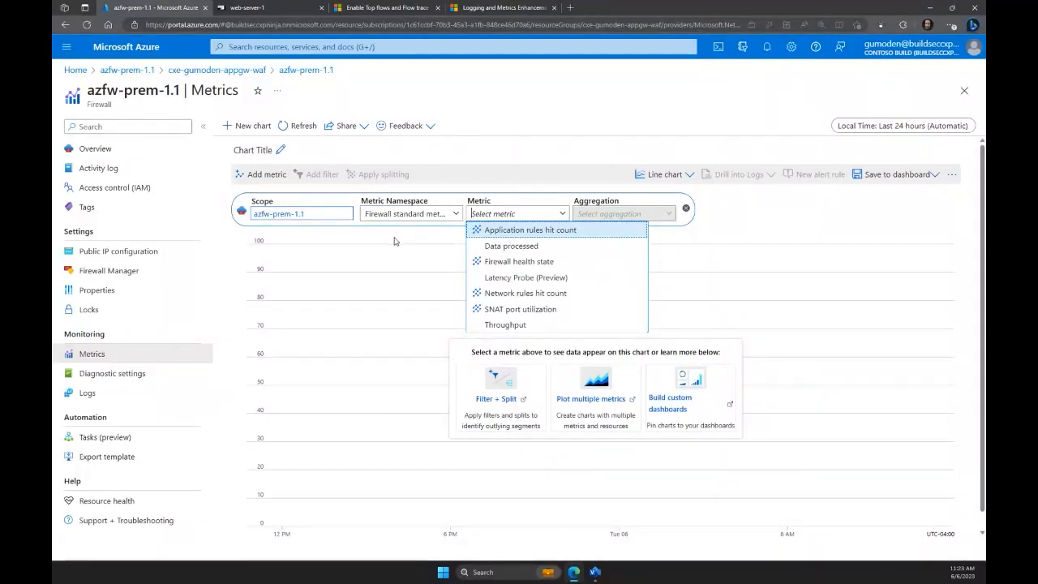
pyautogui.click(517, 277)
pyautogui.click(516, 214)
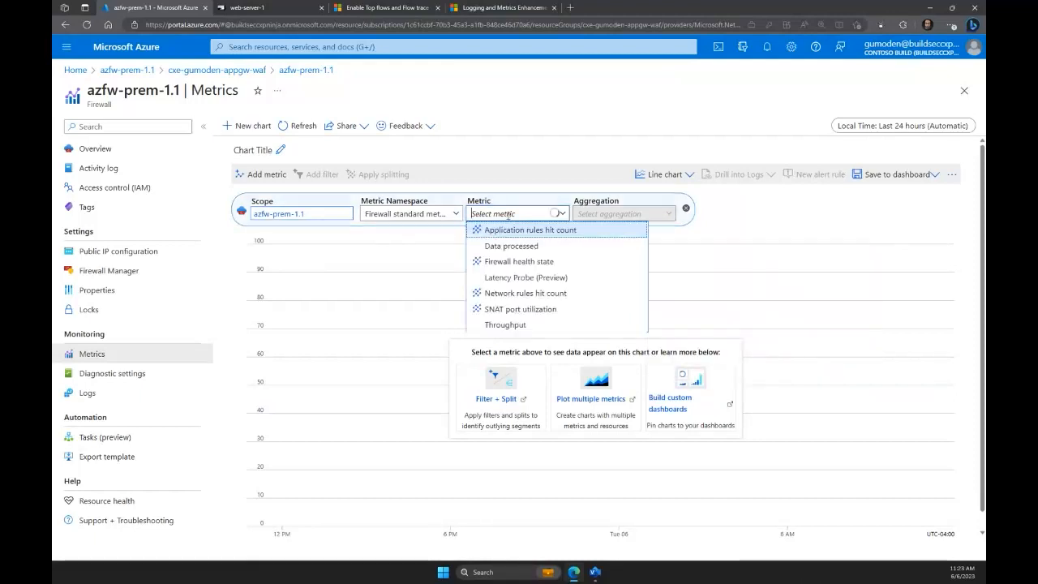
pyautogui.click(538, 280)
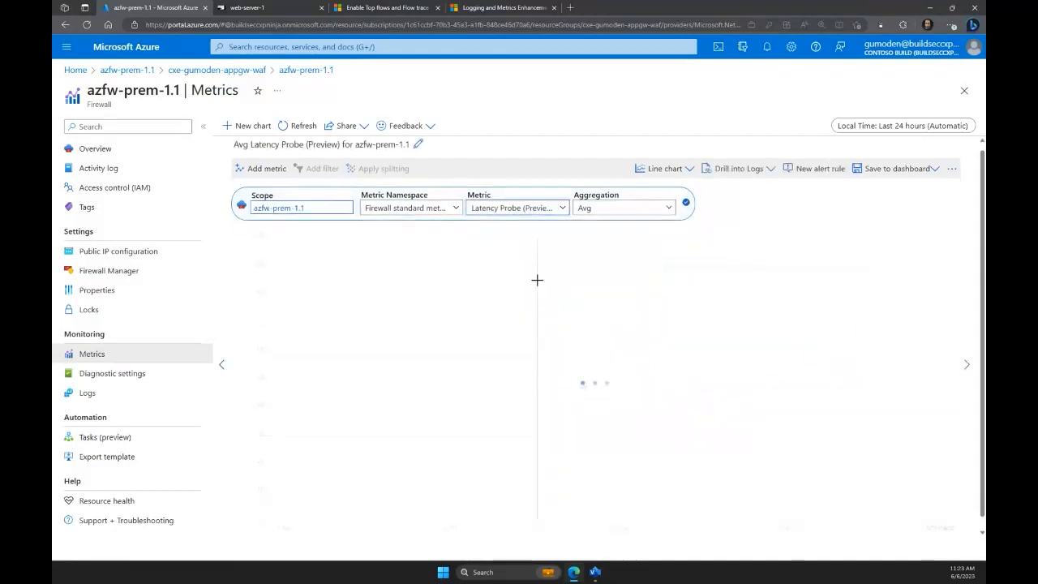
pyautogui.click(644, 212)
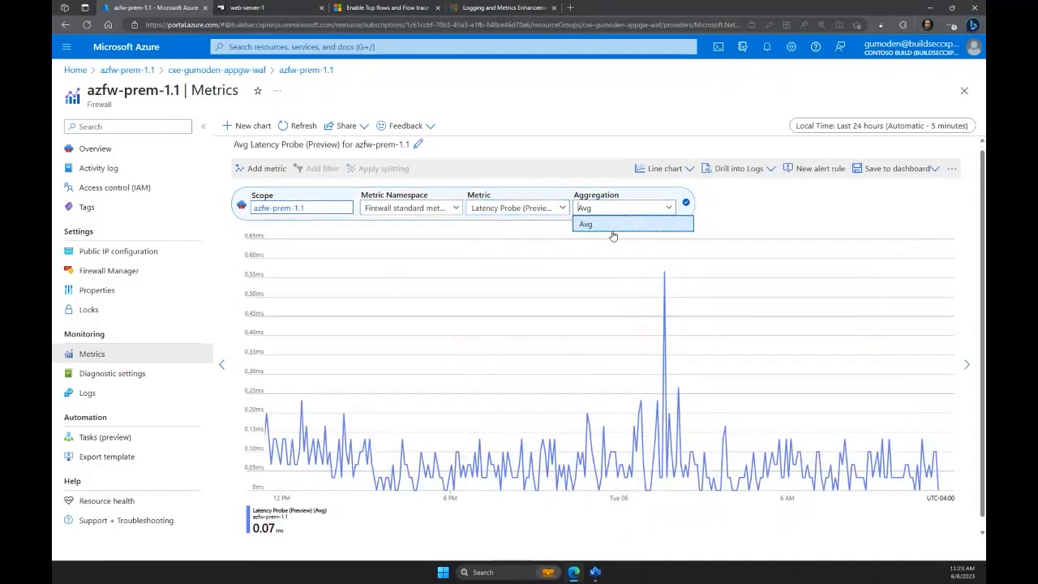
pyautogui.click(731, 214)
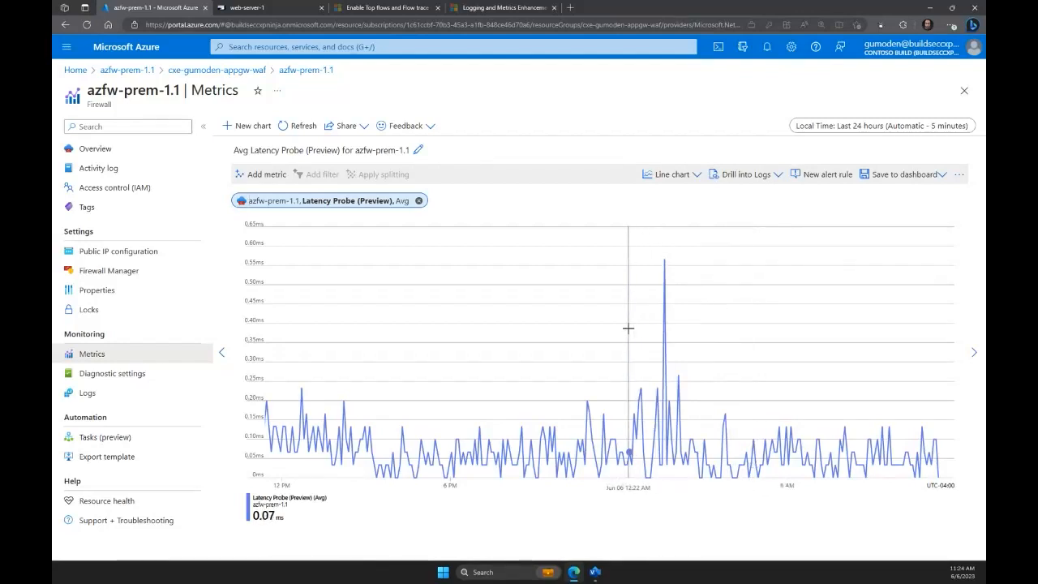
# Zoom the latency chart to 6/6 12:12–5:08 AM, narrow it to 1:55–2:54 AM, and undo the zoom.
pyautogui.moveTo(625, 328); pyautogui.dragTo(763, 321)
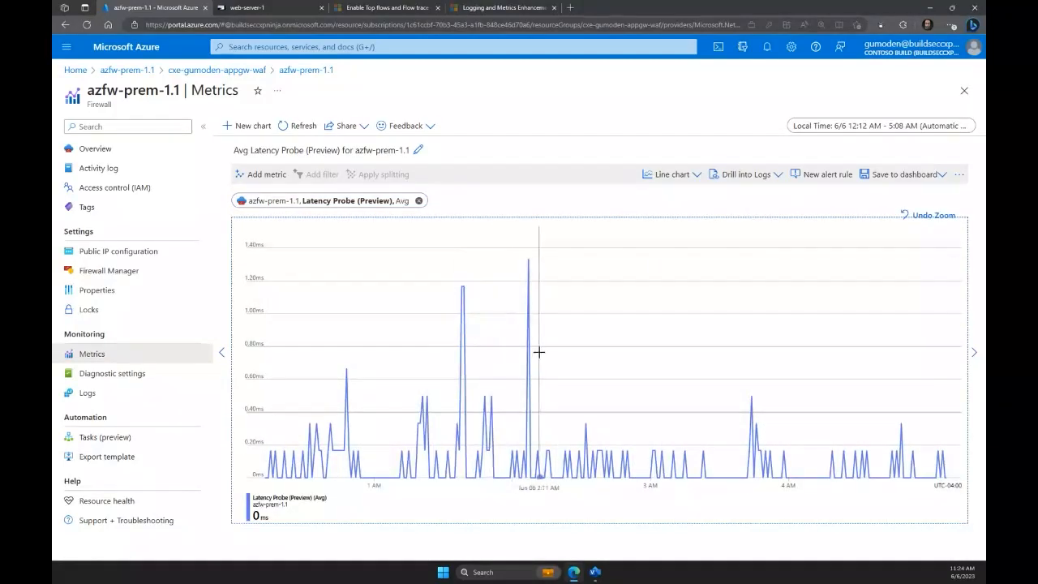
pyautogui.moveTo(503, 355); pyautogui.dragTo(610, 361)
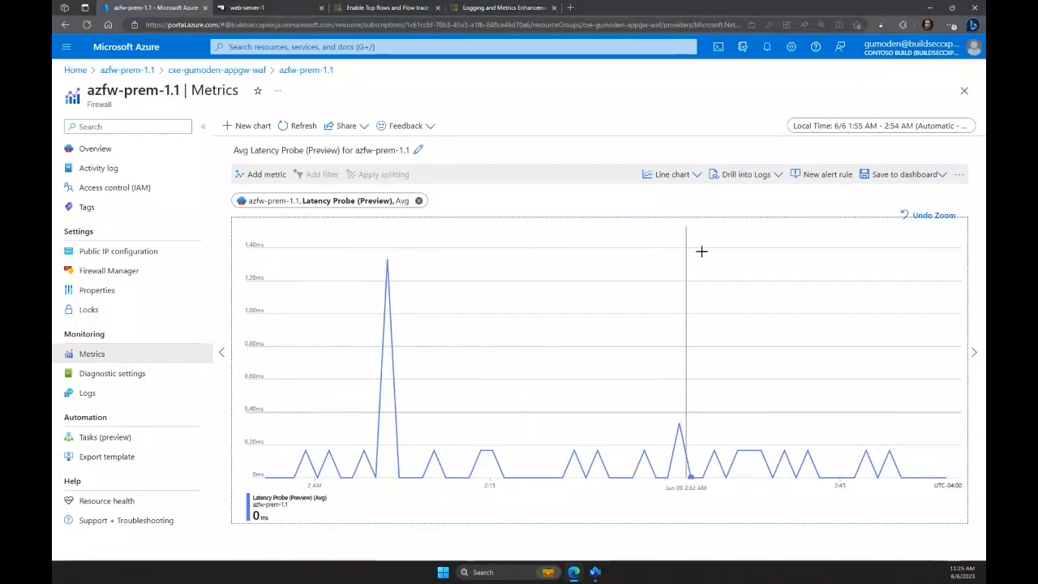
pyautogui.click(925, 215)
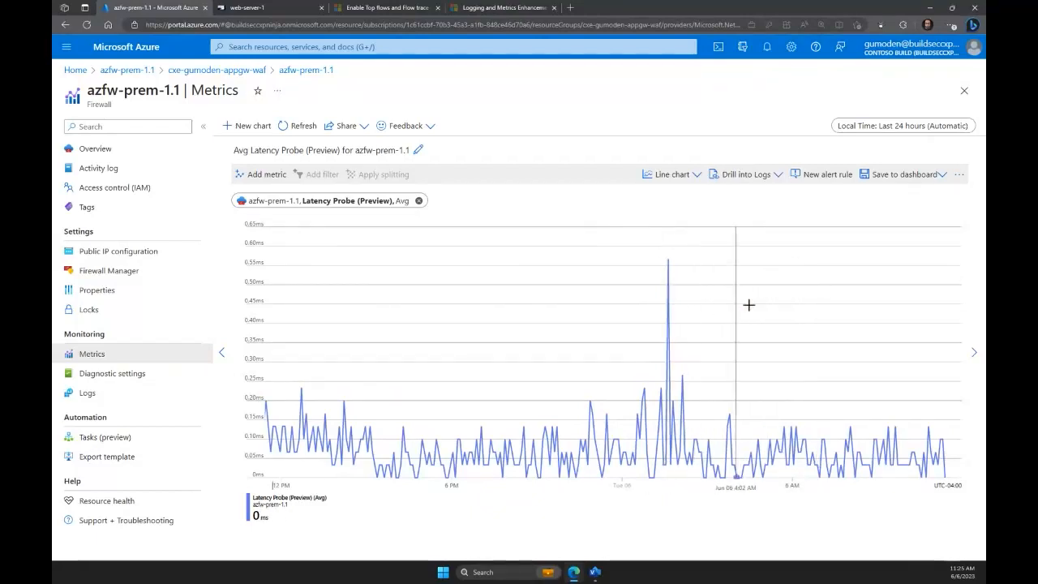
# Review the new alert rule condition for the latency metric, close it without creating the rule, and return to the firewall overview.
pyautogui.click(820, 178)
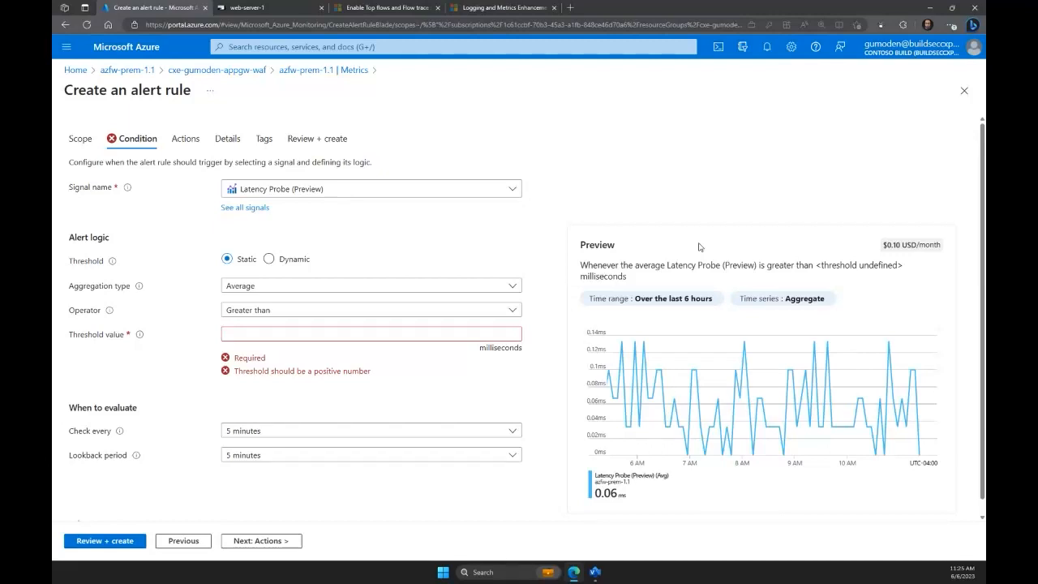
pyautogui.click(964, 91)
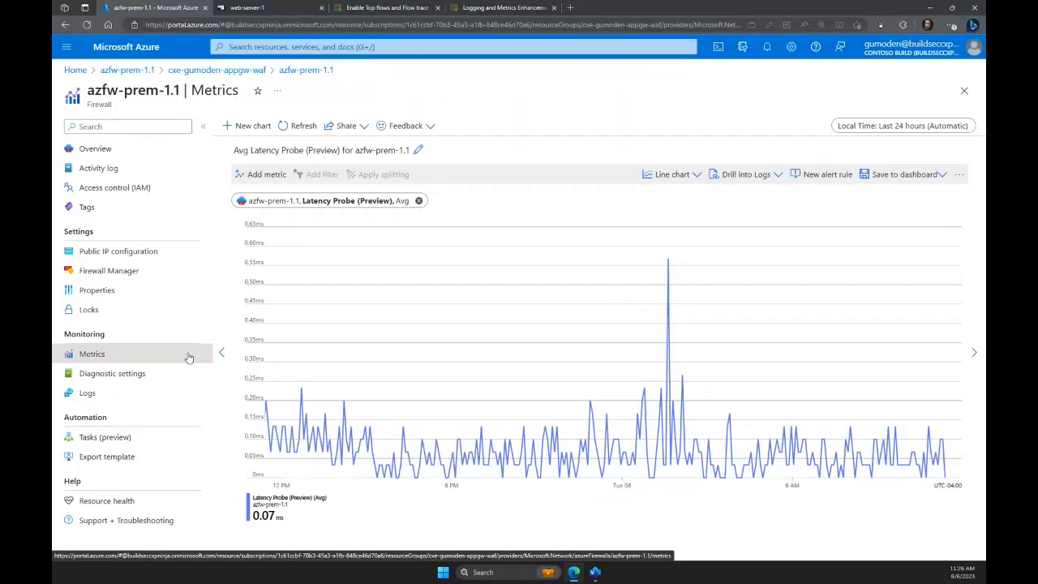
pyautogui.click(119, 154)
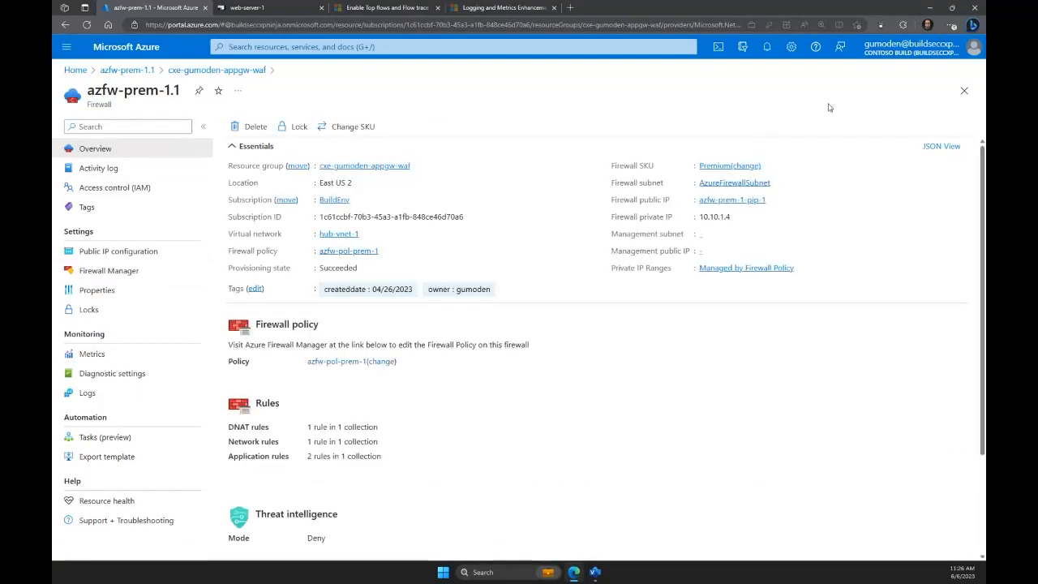
# Open a PowerShell Cloud Shell session, change to the root directory with cd\ and clear the screen with cls.
pyautogui.click(718, 50)
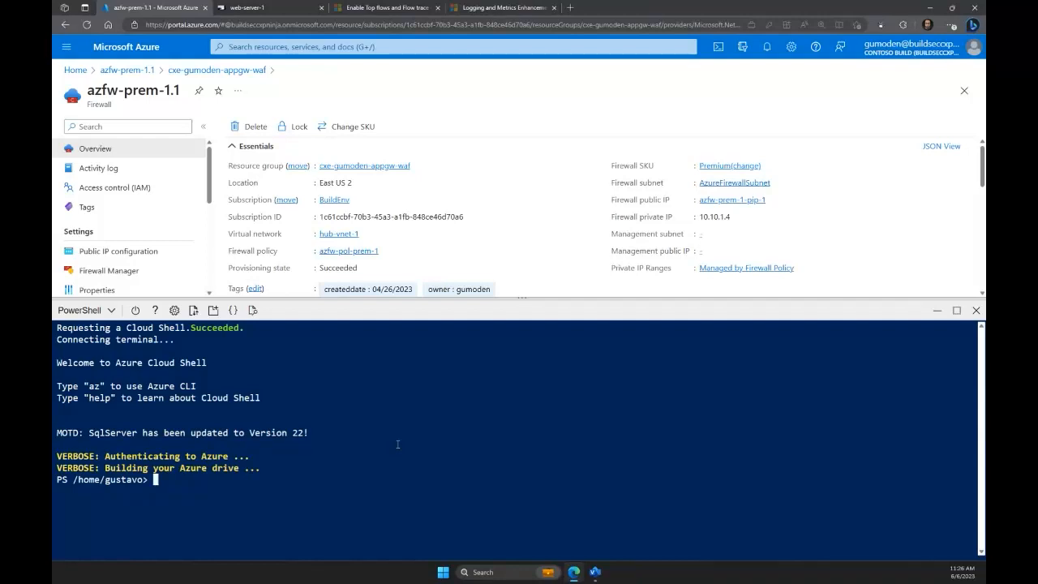
pyautogui.write('cd\\')
pyautogui.press('Return')
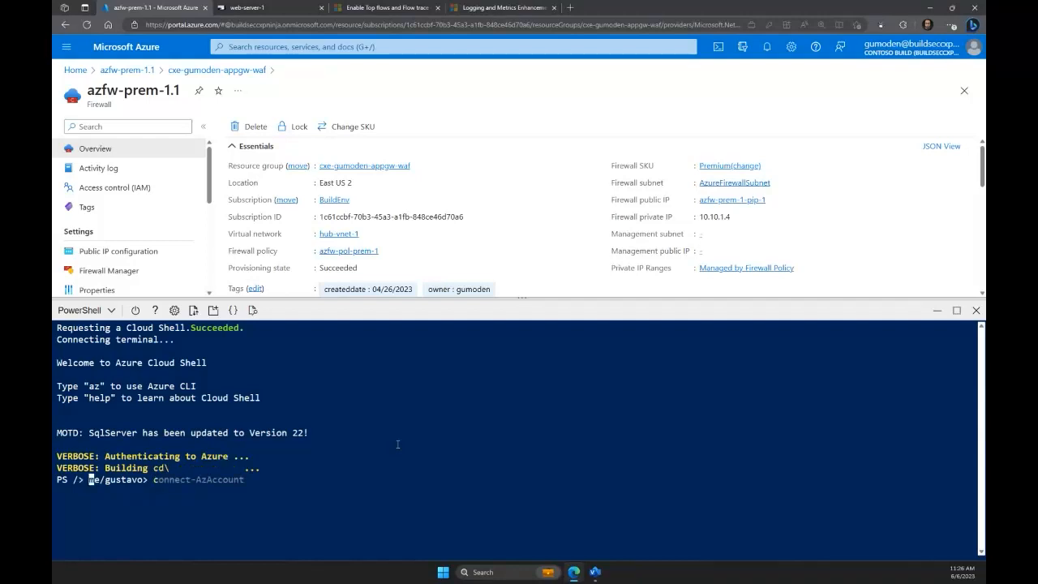
pyautogui.write('cls')
pyautogui.press('Return')
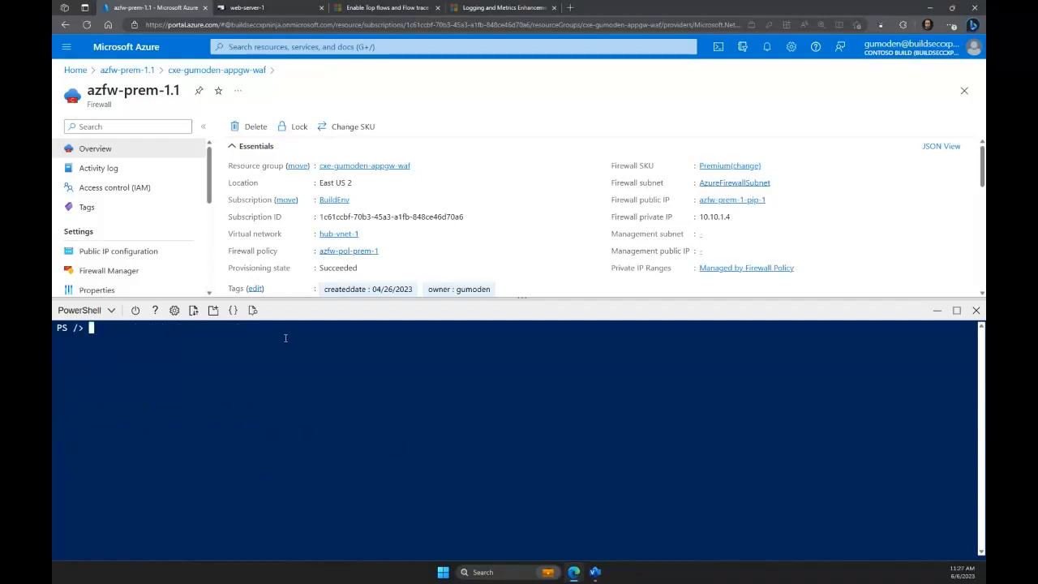
# Run Get-AzProviderFeature for AFWEnableTcpConnectionLogging in the Microsoft.Network namespace, check its registration state, and close Cloud Shell.
pyautogui.rightClick(272, 351)
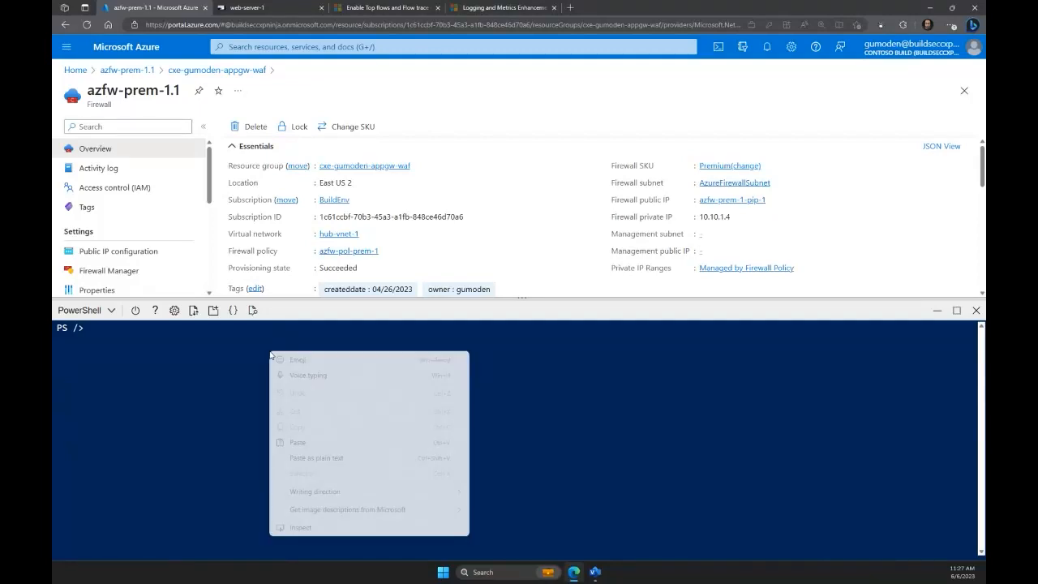
pyautogui.click(309, 448)
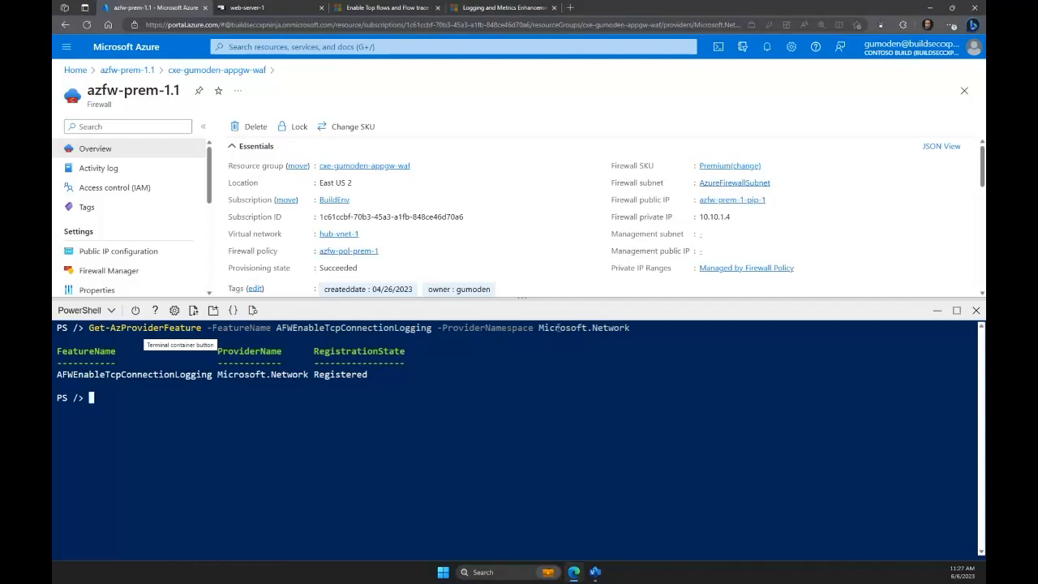
pyautogui.moveTo(388, 374); pyautogui.dragTo(309, 374)
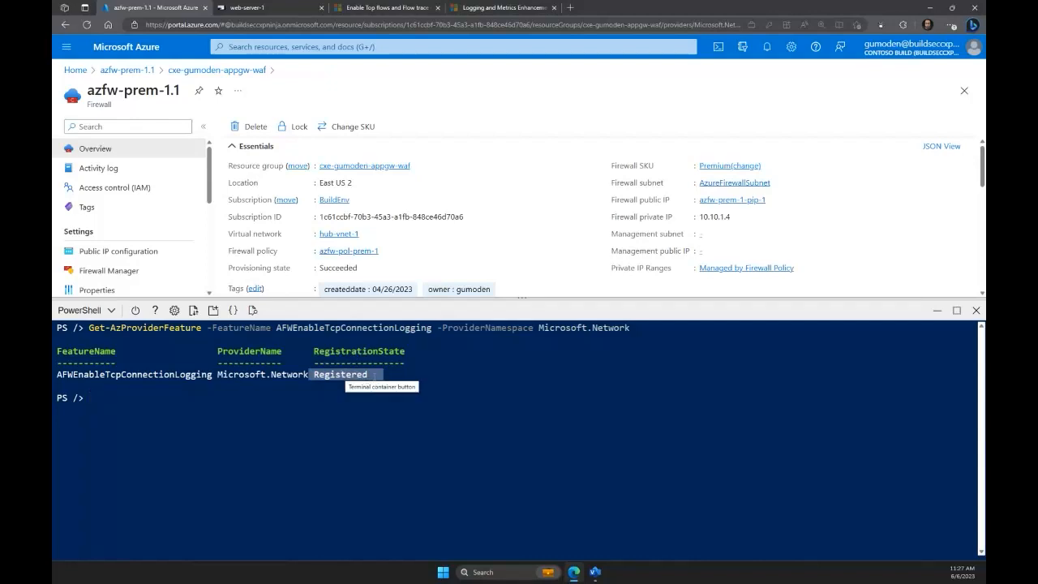
pyautogui.moveTo(373, 375); pyautogui.dragTo(316, 379)
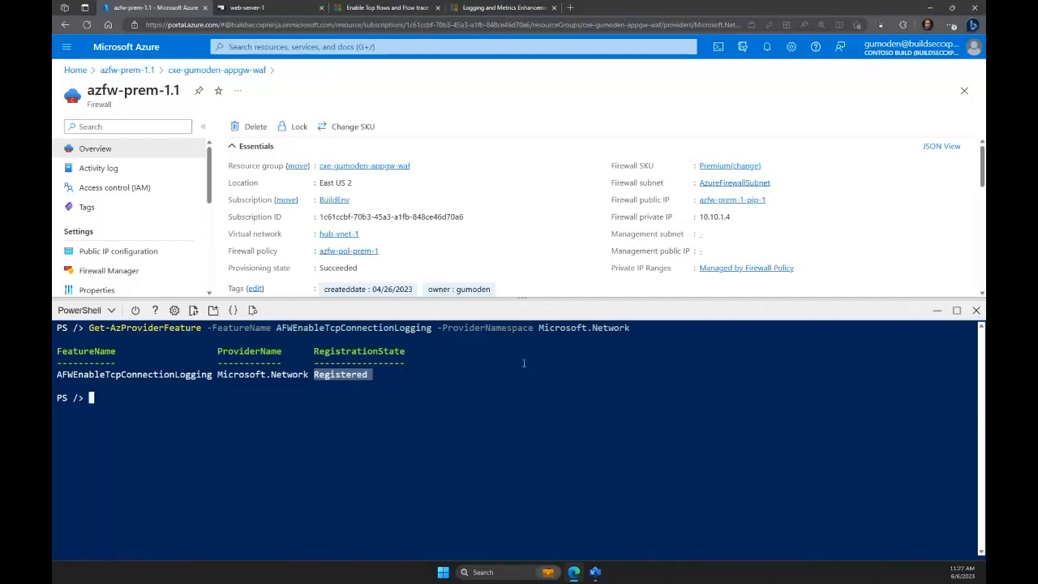
pyautogui.click(974, 313)
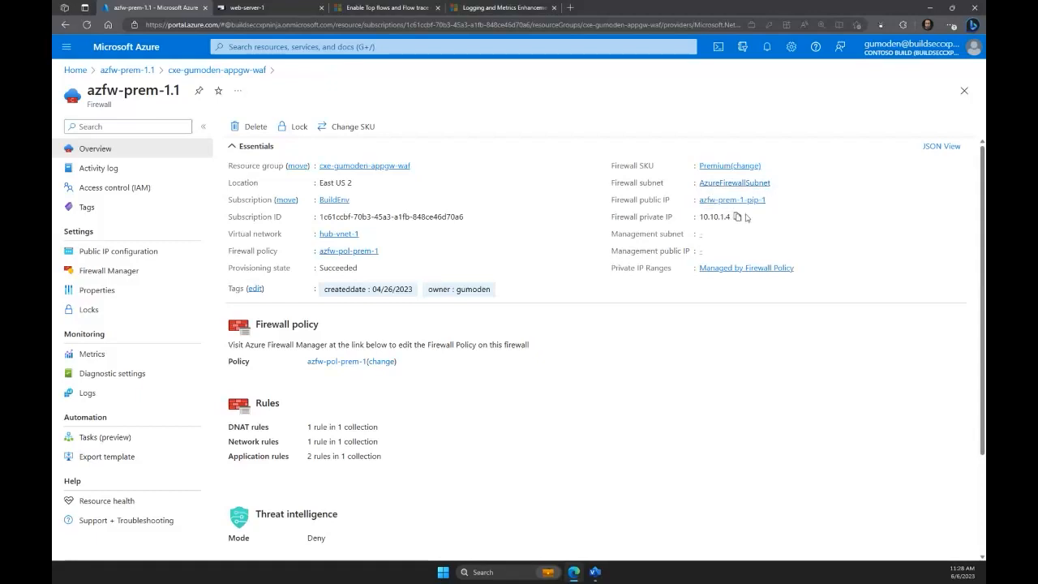
# Inspect the additionalProperties section in the firewall's resource JSON for the fat flow logging setting, and close the JSON.
pyautogui.click(942, 148)
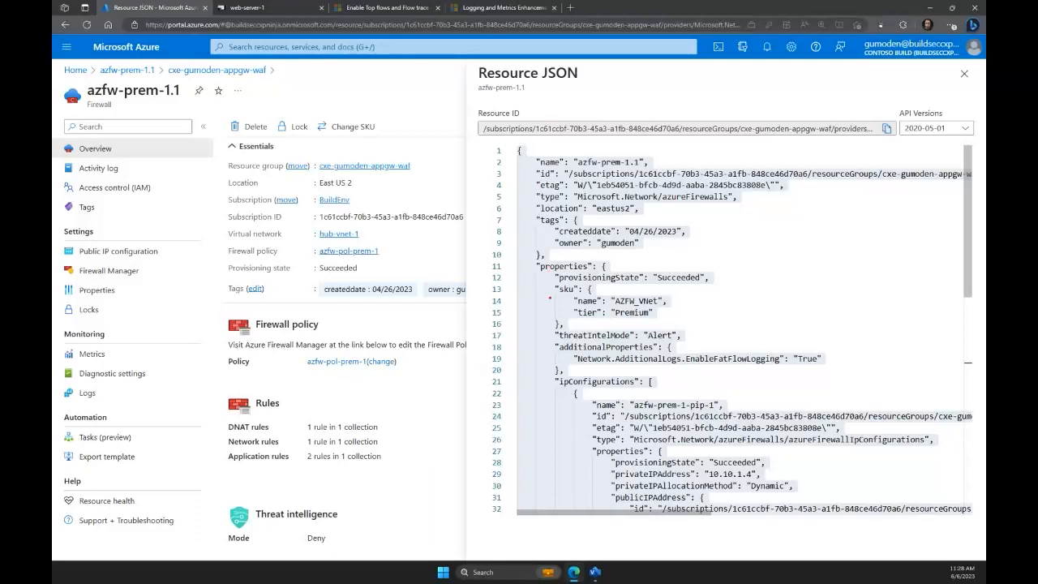
pyautogui.moveTo(546, 338); pyautogui.dragTo(830, 370)
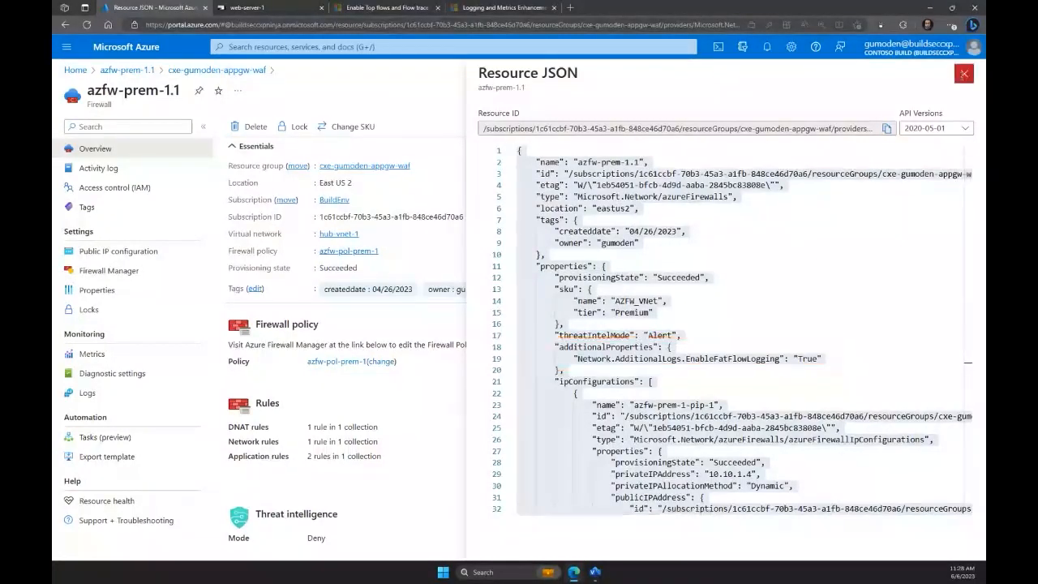
pyautogui.click(963, 76)
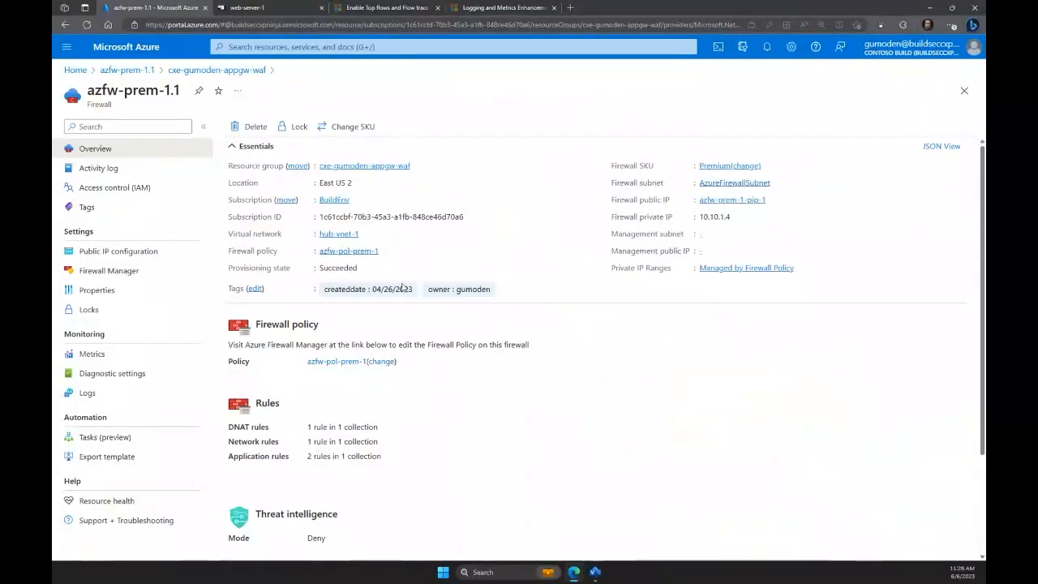
# Review the Fat Flow Log and Flow Trace Log categories and the destination in the AzFW-DiagSetting-StructuredLogs diagnostic setting, and close it unchanged.
pyautogui.click(134, 374)
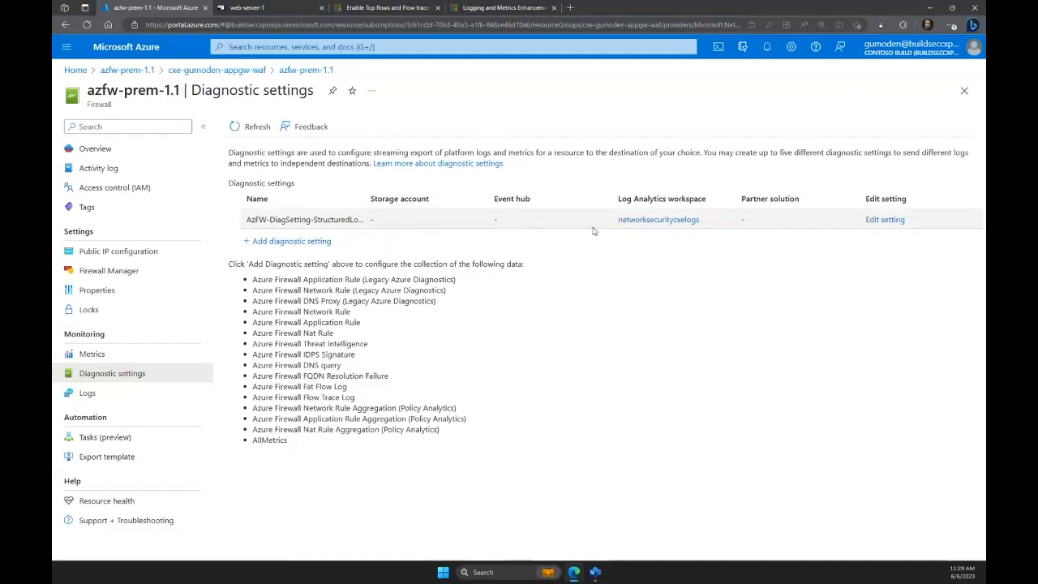
pyautogui.click(868, 220)
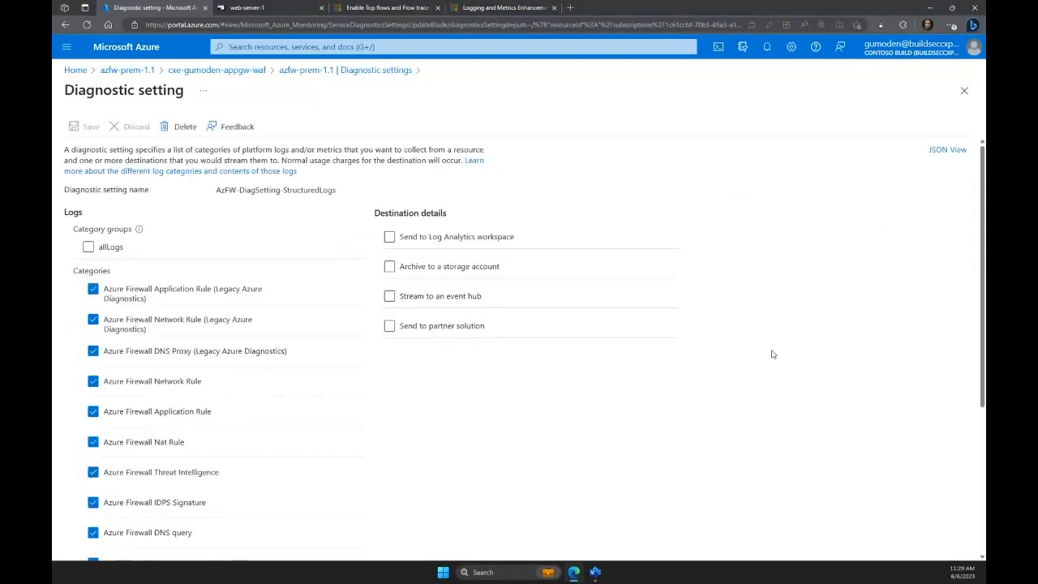
pyautogui.scroll(-3, 657, 387)
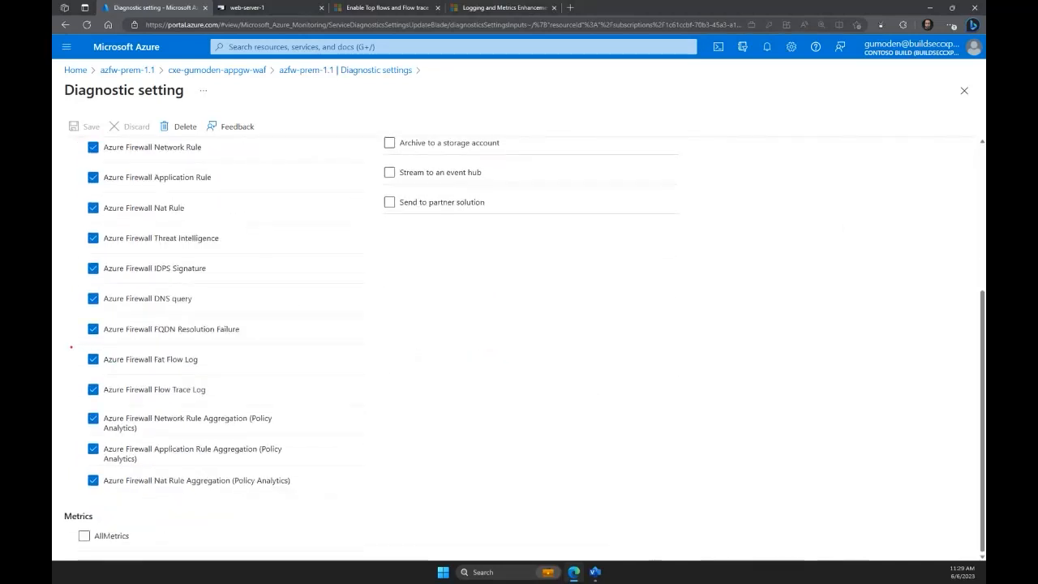
pyautogui.moveTo(70, 347); pyautogui.dragTo(251, 404)
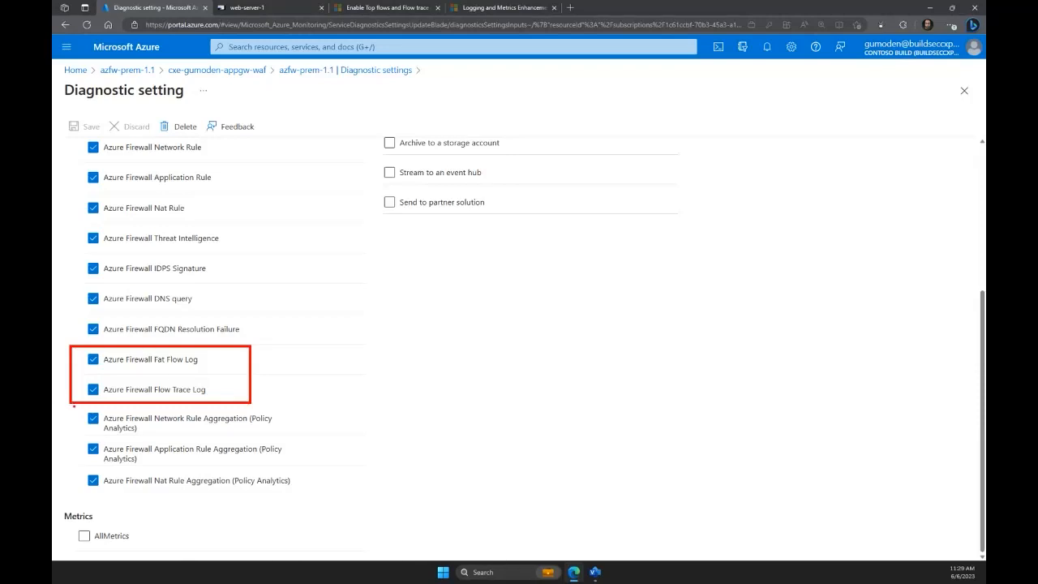
pyautogui.scroll(4, 465, 374)
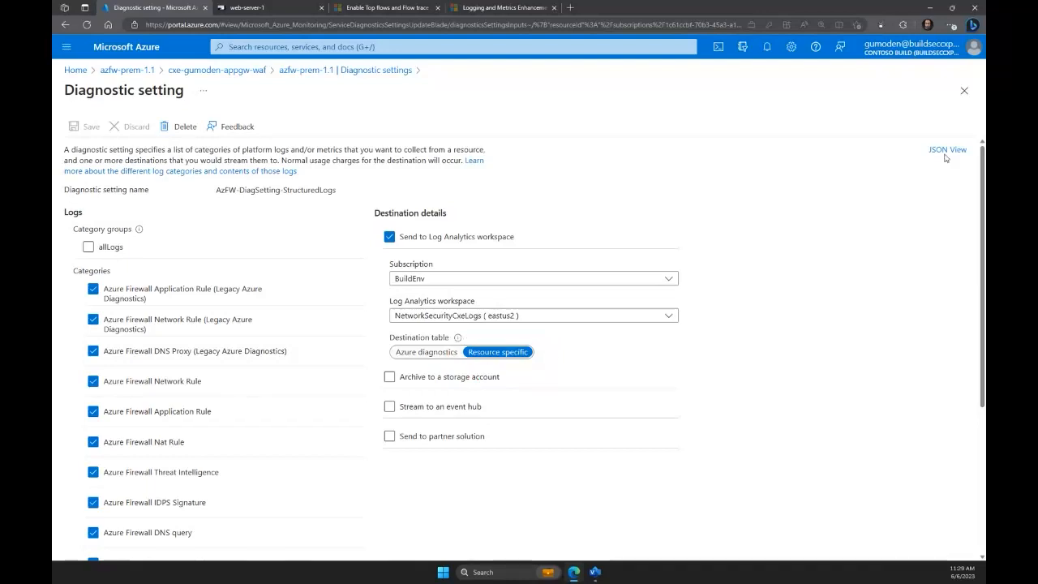
pyautogui.click(963, 93)
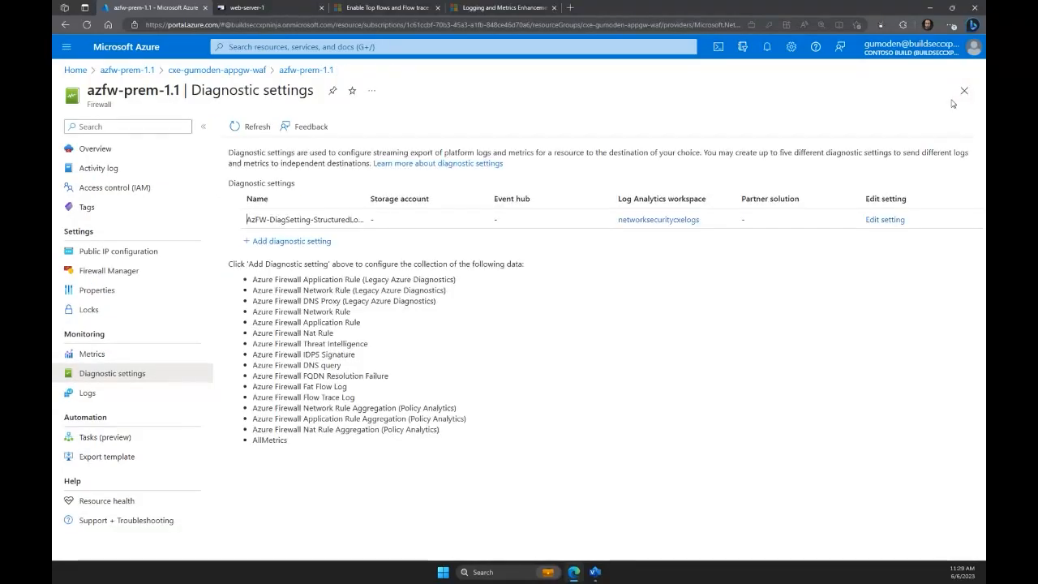
# In the firewall's logs, enter an AZFWFlowTrace query for Flag "INVALID", SourceIp containing "10.10.0.68" and SourcePort 3389, ordered by TimeGenerated desc.
pyautogui.click(109, 398)
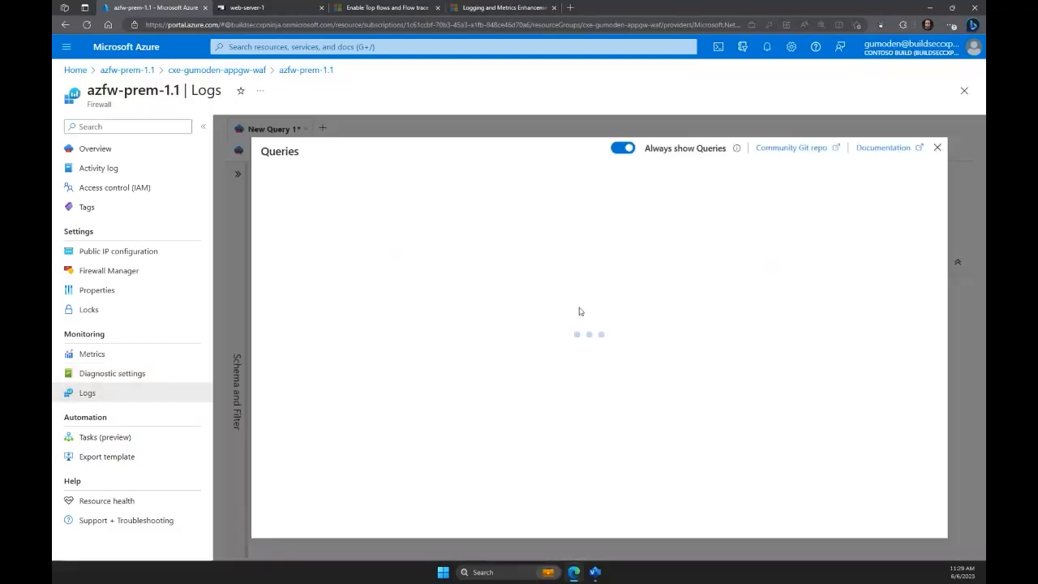
pyautogui.click(937, 149)
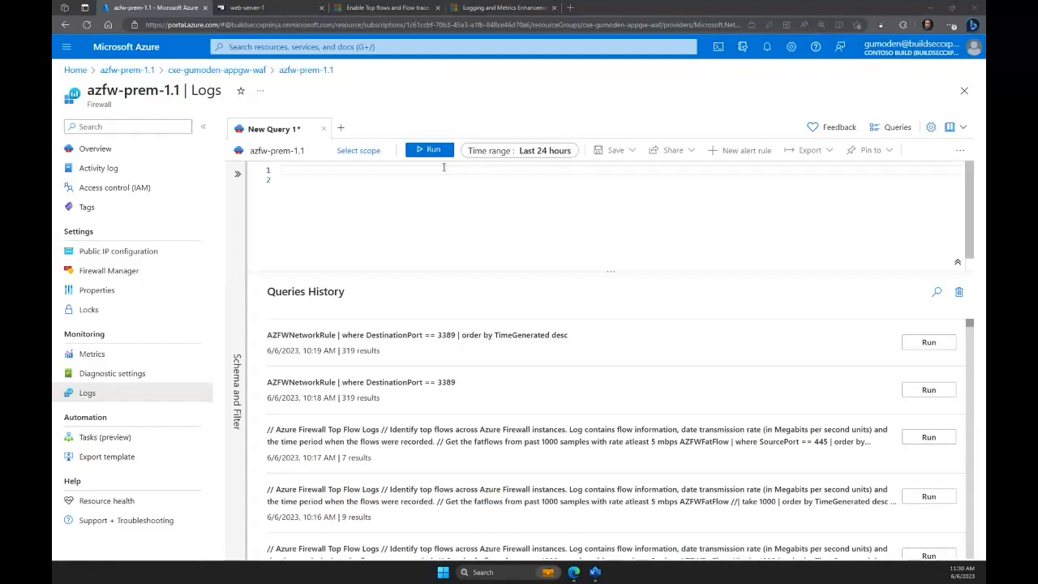
pyautogui.write('// Azure Firewall flow trace logs // Identify flow traces across Azure Firewall instances. Log contains flow information, flags and the time period when the flows were recorded. AZFWFlowTrace  | where Flag == "INVALID"  | where SourceIp contains "10.10.0.68"  | where SourcePort == 3389  | order by TimeGenerated desc')
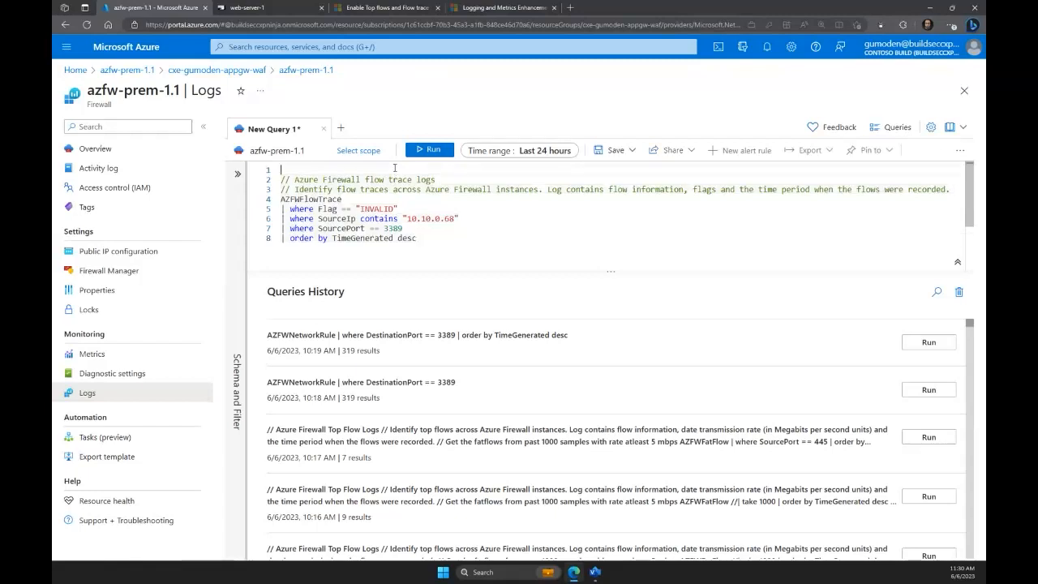
pyautogui.click(396, 172)
pyautogui.press('Delete')
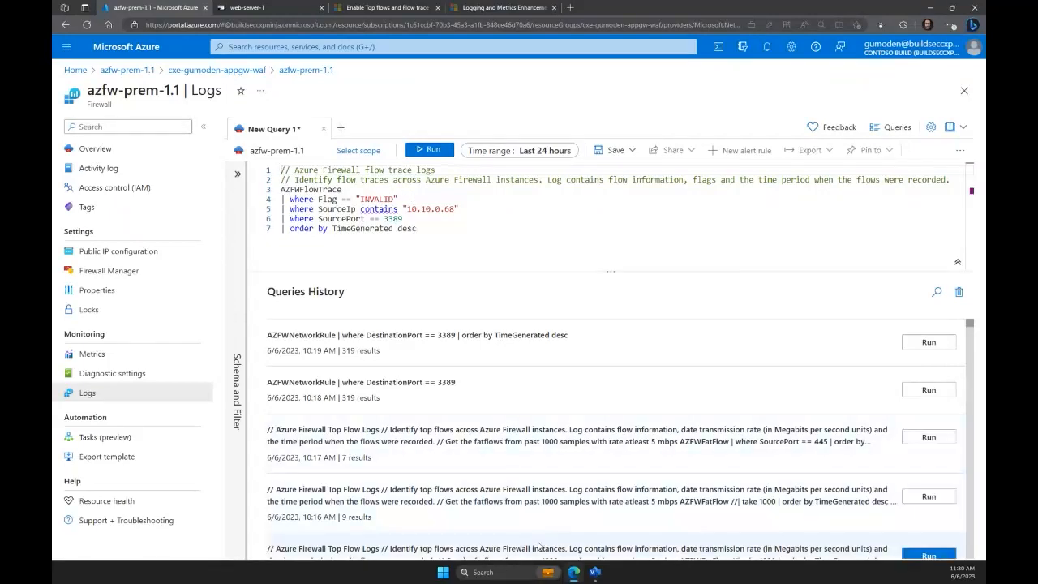
# Switch to the Drawing1 network diagram in Visio to view the traffic path between the server, client and firewall subnets.
pyautogui.moveTo(595, 573)
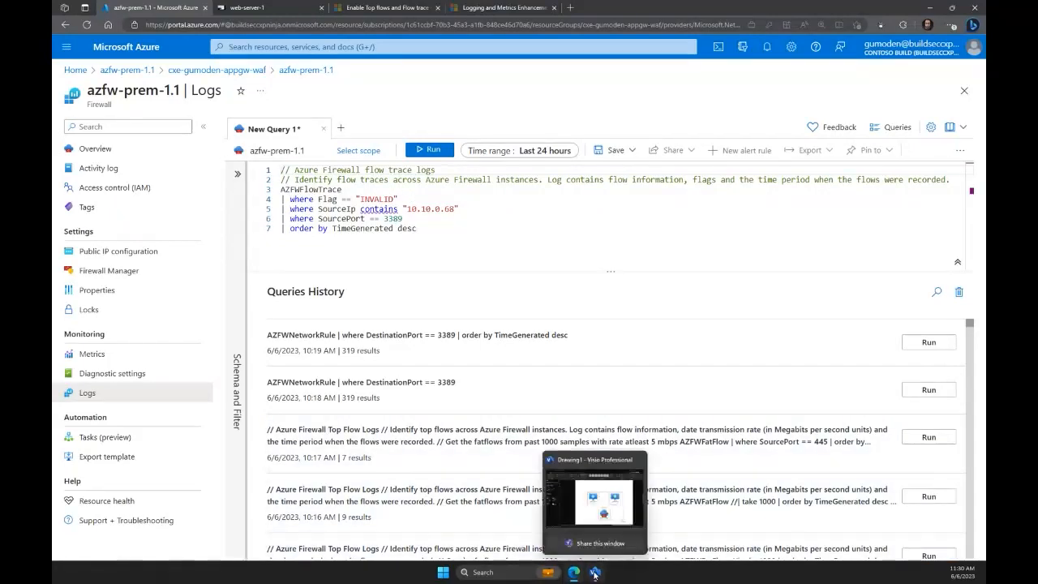
pyautogui.click(593, 475)
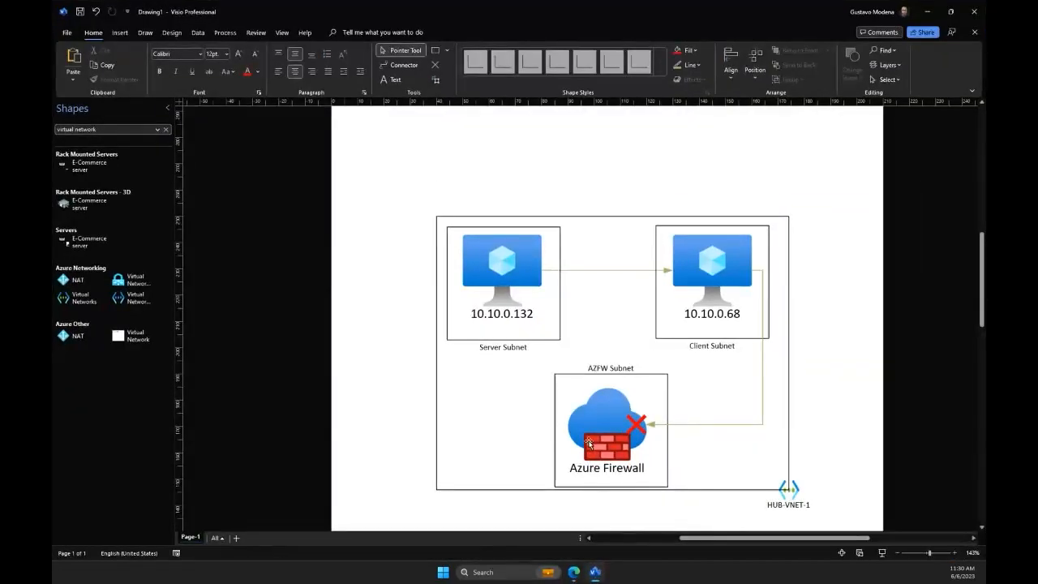
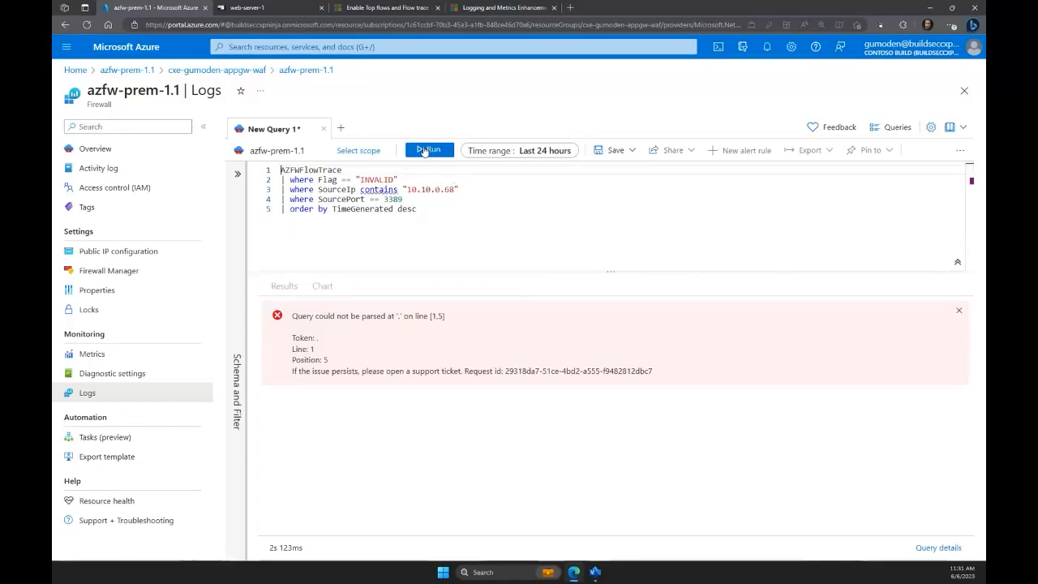
# Run the AZFWFlowTrace query over the last 24 hours and review the source, destination, action and Flag columns of the results.
pyautogui.click(430, 151)
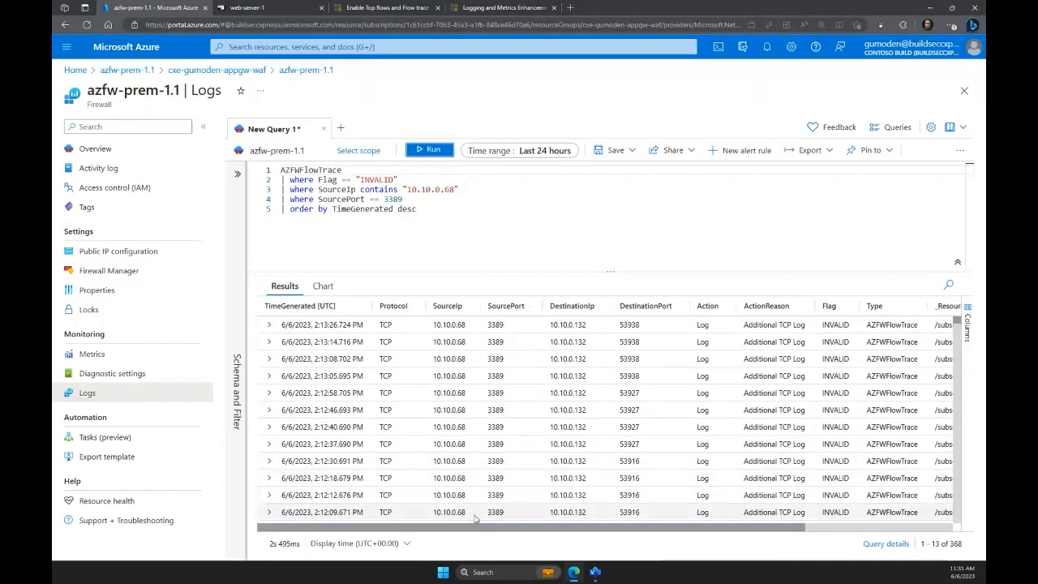
pyautogui.moveTo(464, 530); pyautogui.dragTo(650, 548)
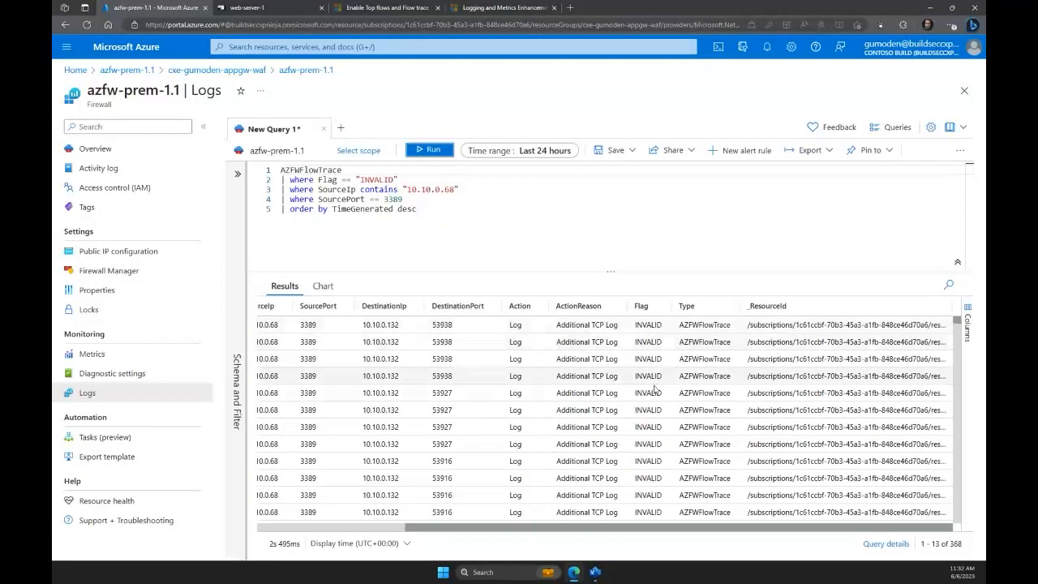
pyautogui.moveTo(596, 532); pyautogui.dragTo(446, 532)
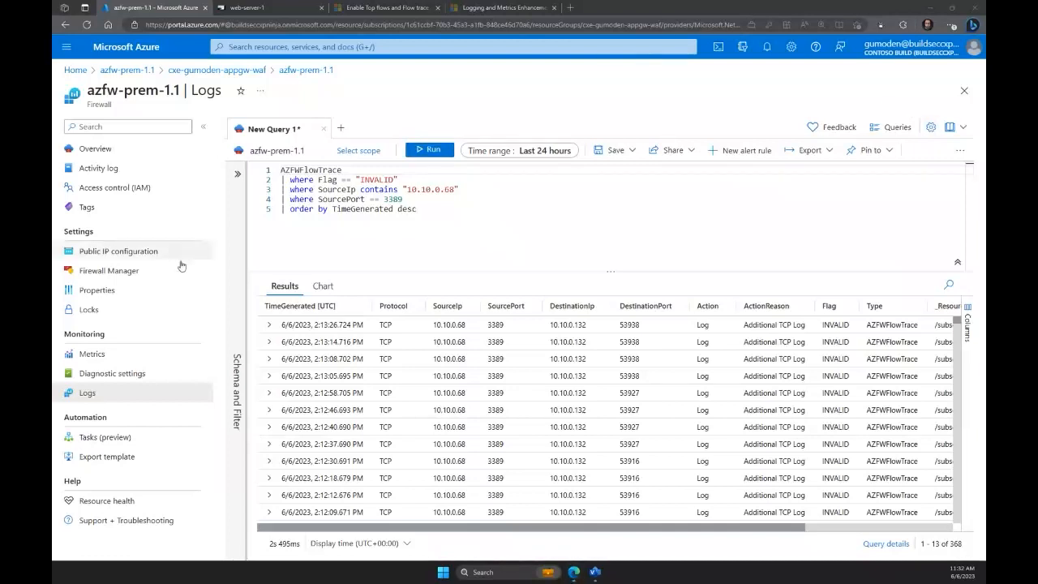
# Replace the query with the AZFWFatFlow top flow query for SourcePort 445 and FlowRate > 5, and run it over the last 48 hours.
pyautogui.moveTo(417, 208); pyautogui.dragTo(268, 169)
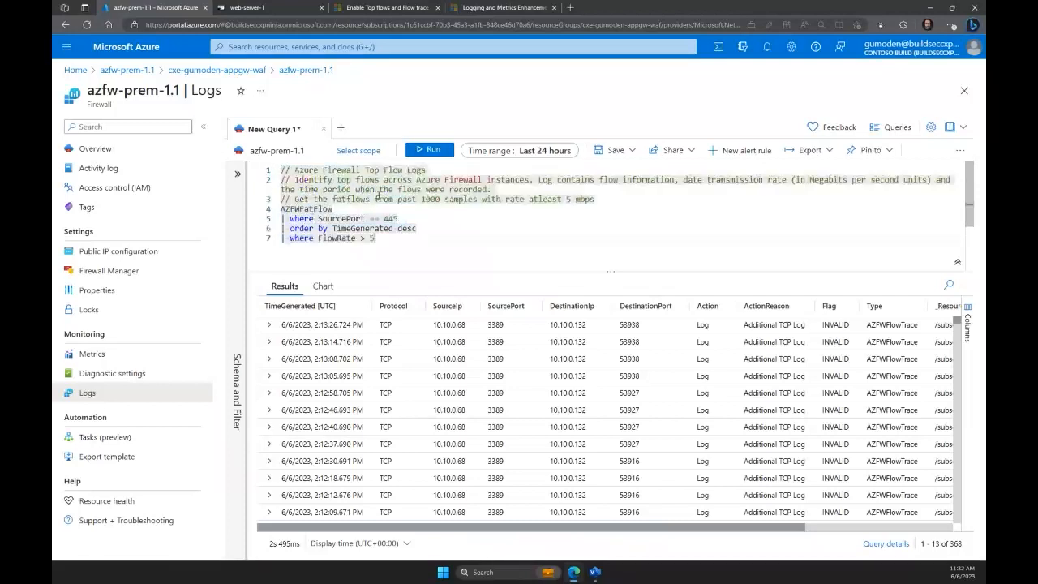
pyautogui.write('// Azure Firewall Top Flow Logs // Identify top flows across Azure Firewall instances. Log contains flow information, date transmission rate (in Megabits per second units) and the time period when the flows were recorded. // Get the fatflows from past 1000 samples with rate atleast 5 mbps AZFWFatFlow | where SourcePort == 445 | order by TimeGenerated desc | where FlowRate > 5')
pyautogui.moveTo(610, 200); pyautogui.dragTo(416, 189)
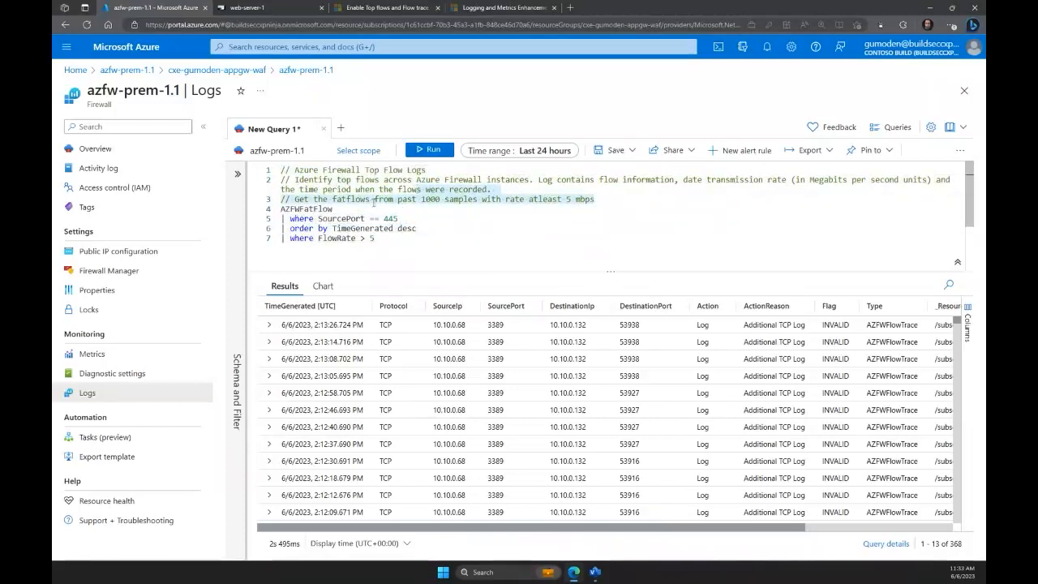
pyautogui.click(363, 209)
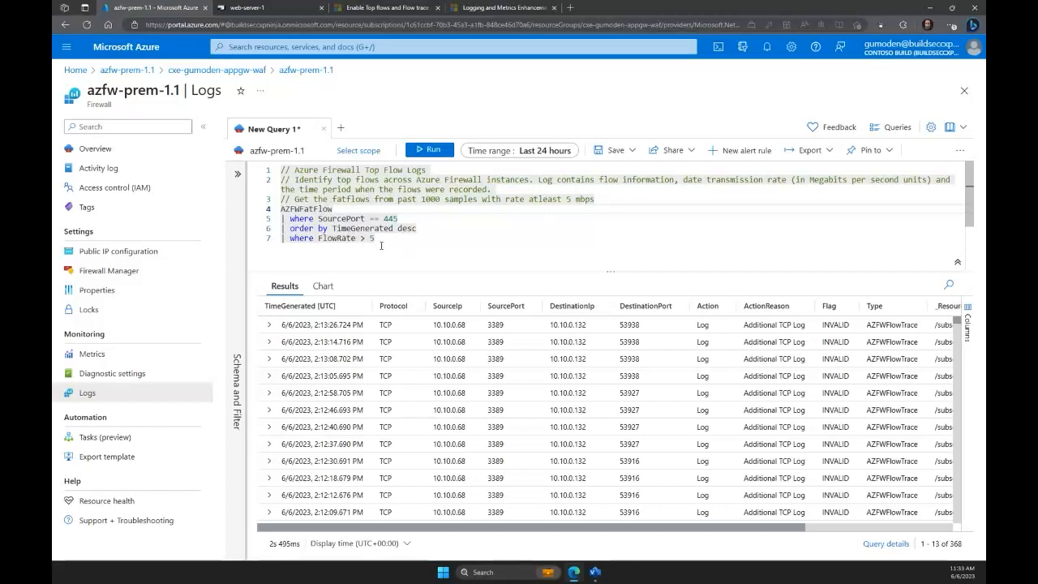
pyautogui.click(519, 154)
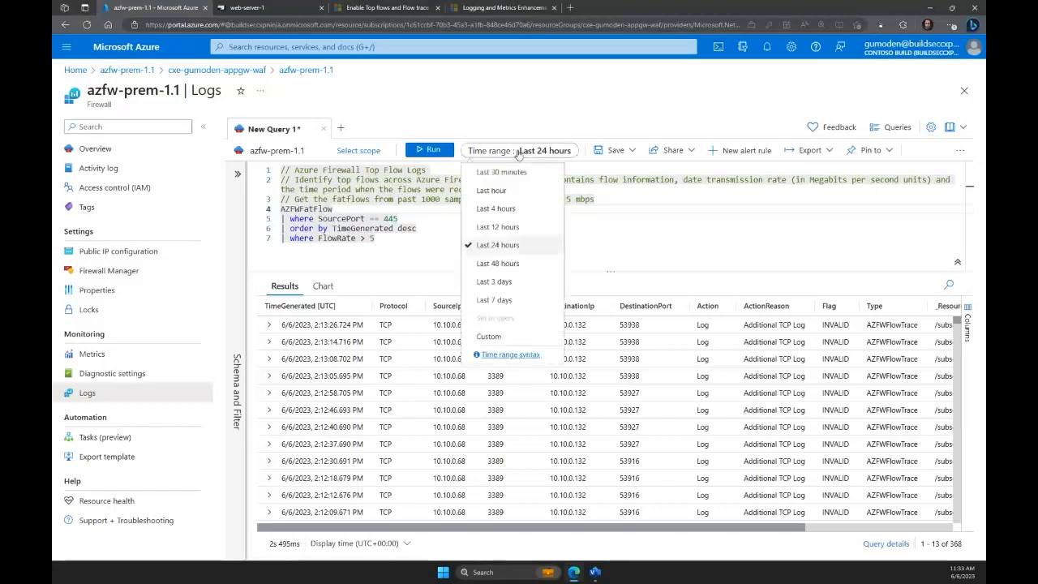
pyautogui.click(494, 263)
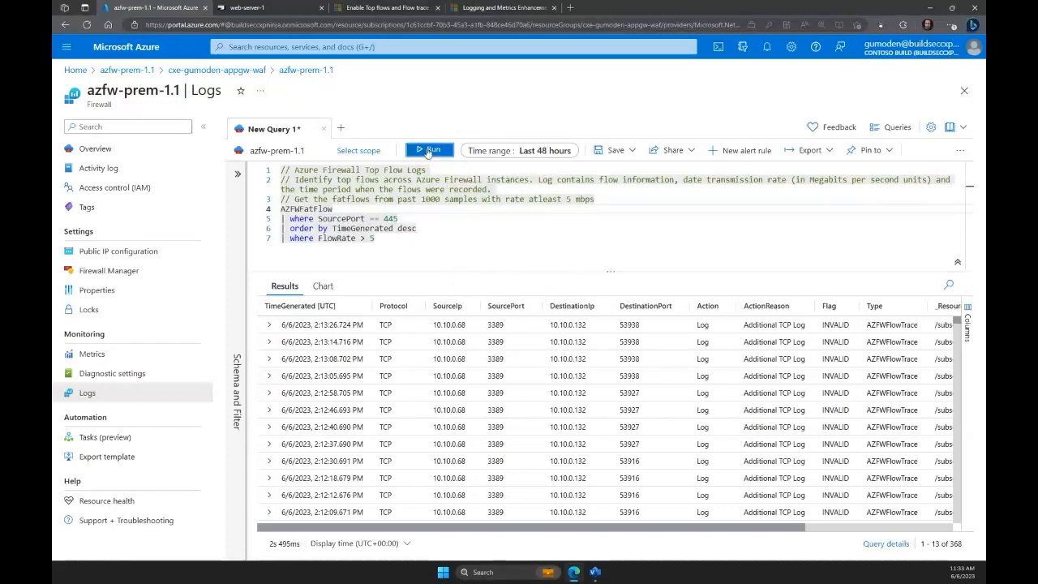
pyautogui.click(428, 151)
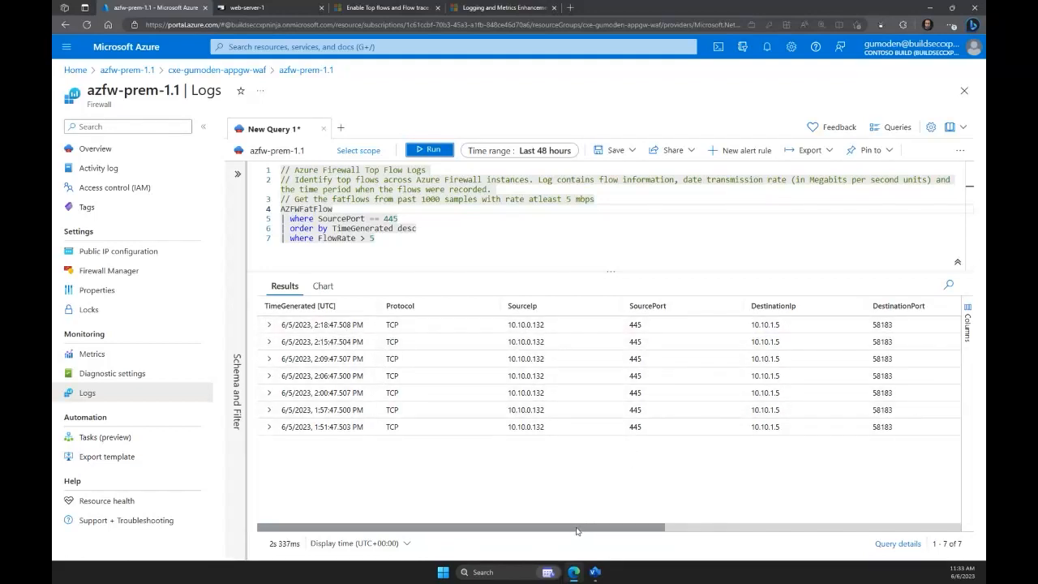
# Review the fat flow results across the source, destination, port and FlowRate columns.
pyautogui.moveTo(578, 531); pyautogui.dragTo(623, 532)
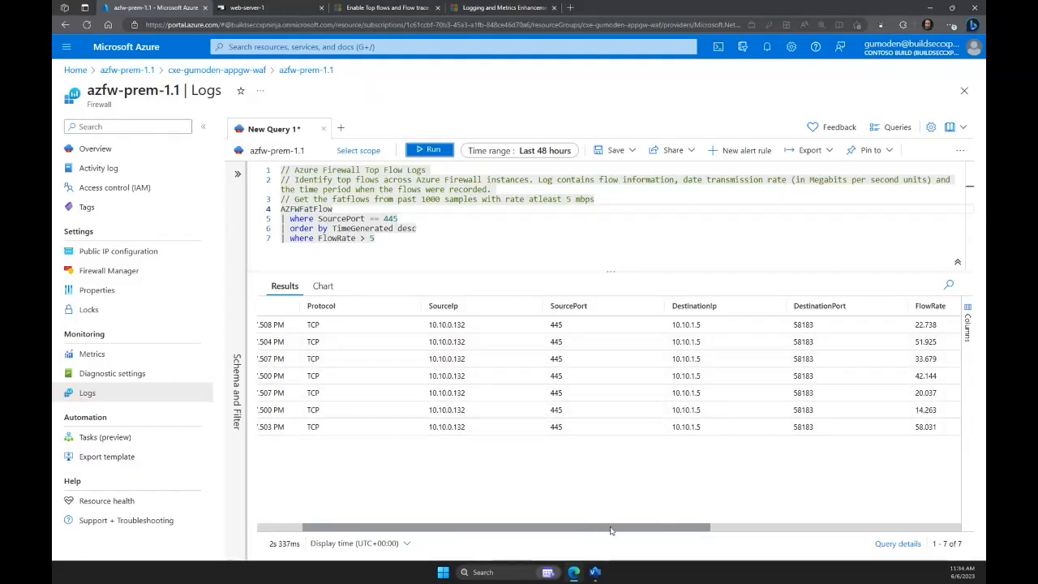
pyautogui.moveTo(546, 531); pyautogui.dragTo(483, 528)
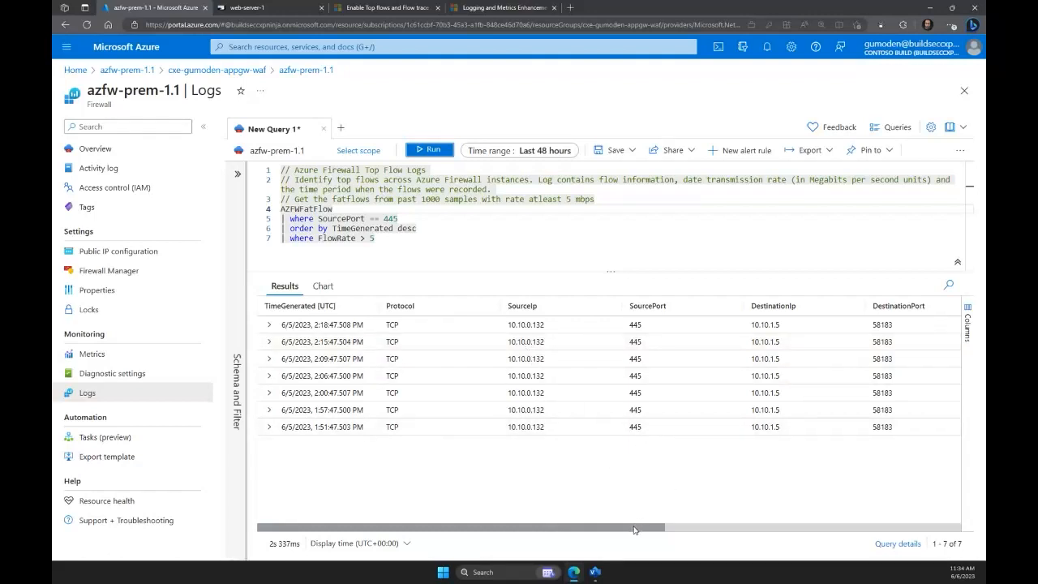
pyautogui.moveTo(636, 530); pyautogui.dragTo(670, 531)
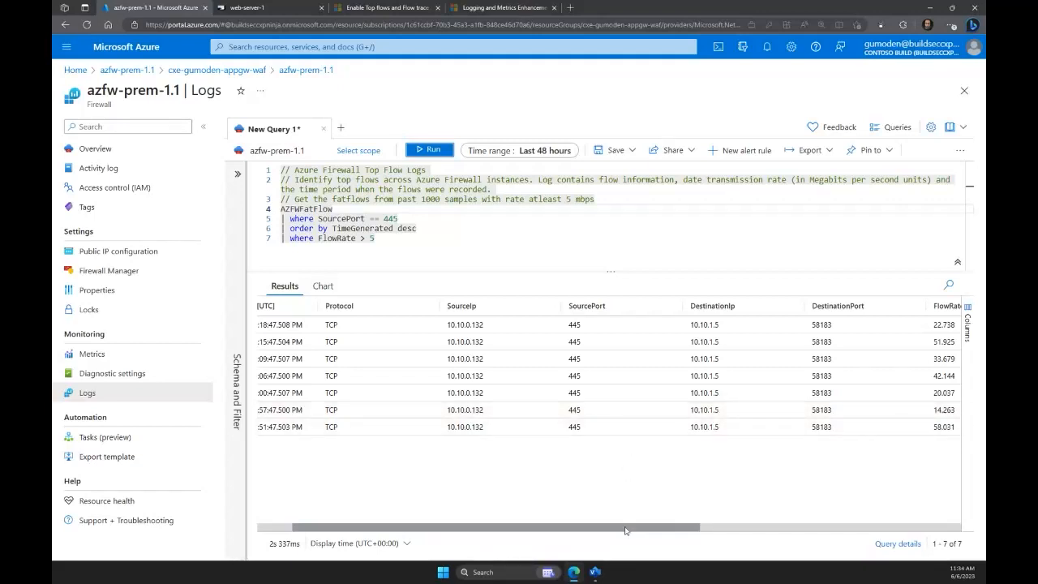
pyautogui.moveTo(625, 527); pyautogui.dragTo(582, 527)
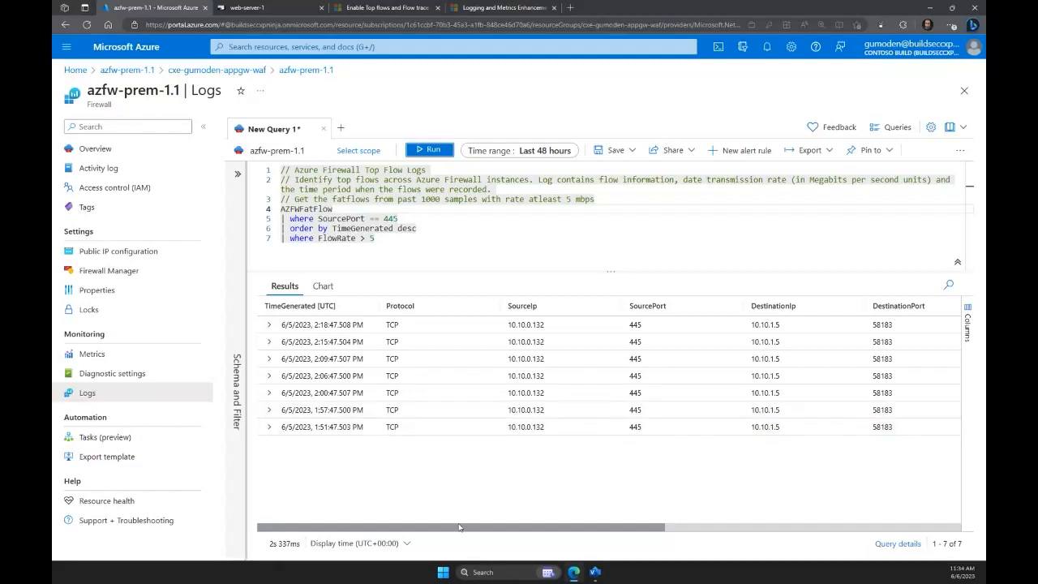
pyautogui.moveTo(464, 531); pyautogui.dragTo(565, 538)
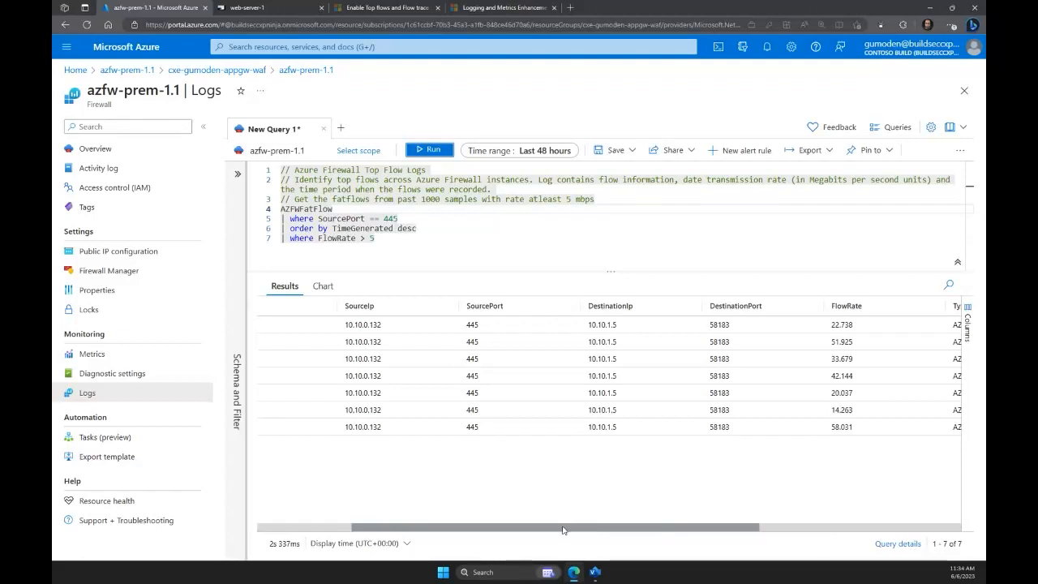
pyautogui.moveTo(564, 530); pyautogui.dragTo(470, 532)
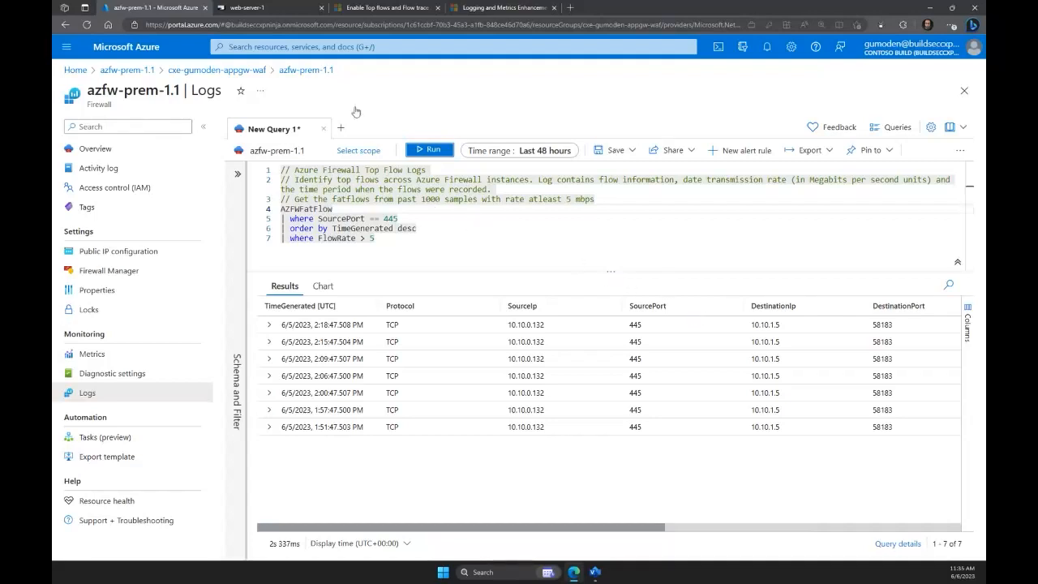
# Switch to the web-server-1 remote session and examine the PowerShell Test-NetConnection output for 10.10.0.68 on port 3389, comparing successful and failed attempts.
pyautogui.click(277, 11)
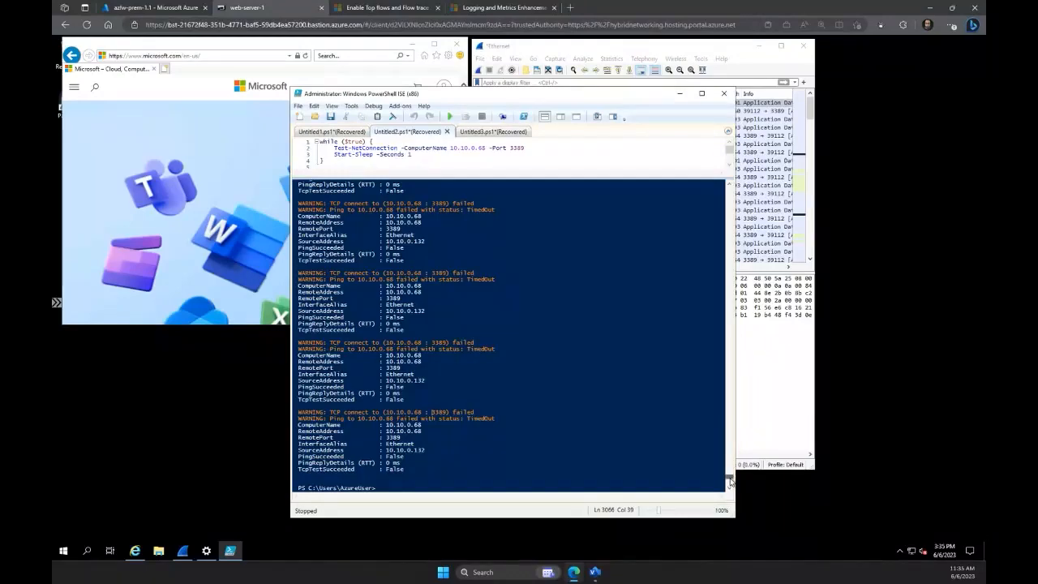
pyautogui.scroll(4, 729, 464)
pyautogui.moveTo(728, 464); pyautogui.dragTo(728, 369)
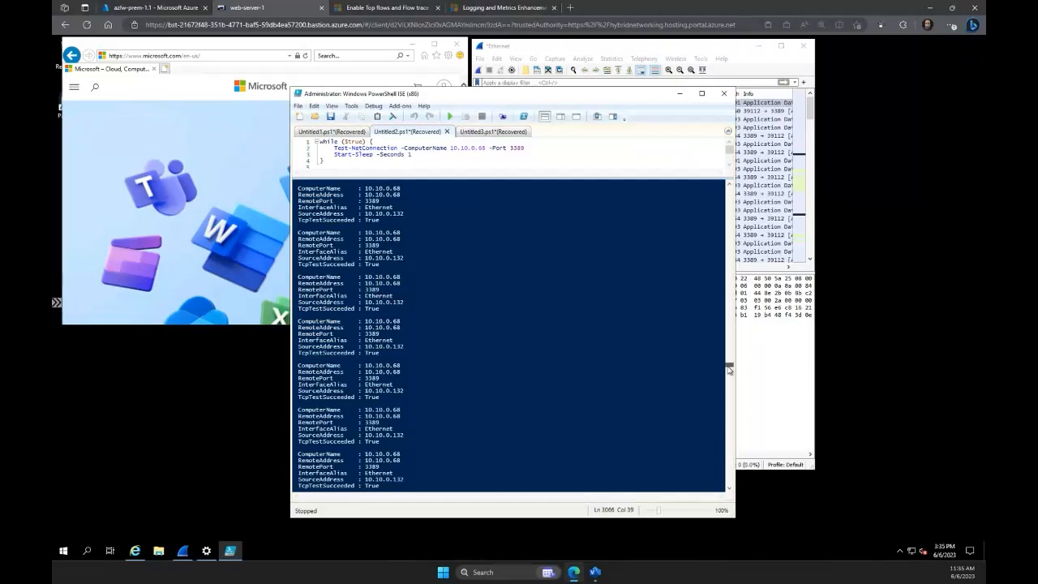
pyautogui.moveTo(729, 368); pyautogui.dragTo(728, 370)
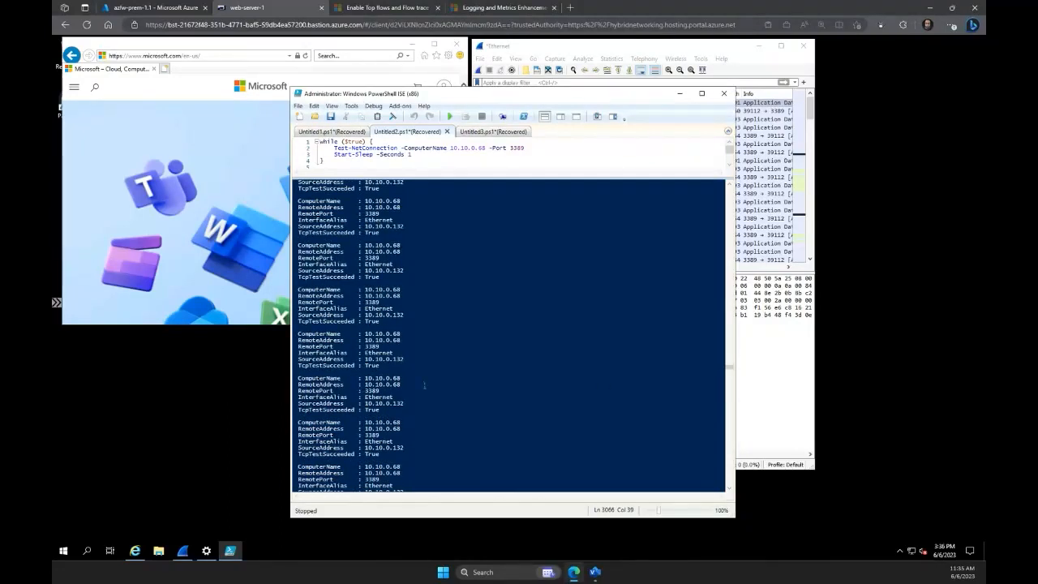
pyautogui.scroll(1, 424, 386)
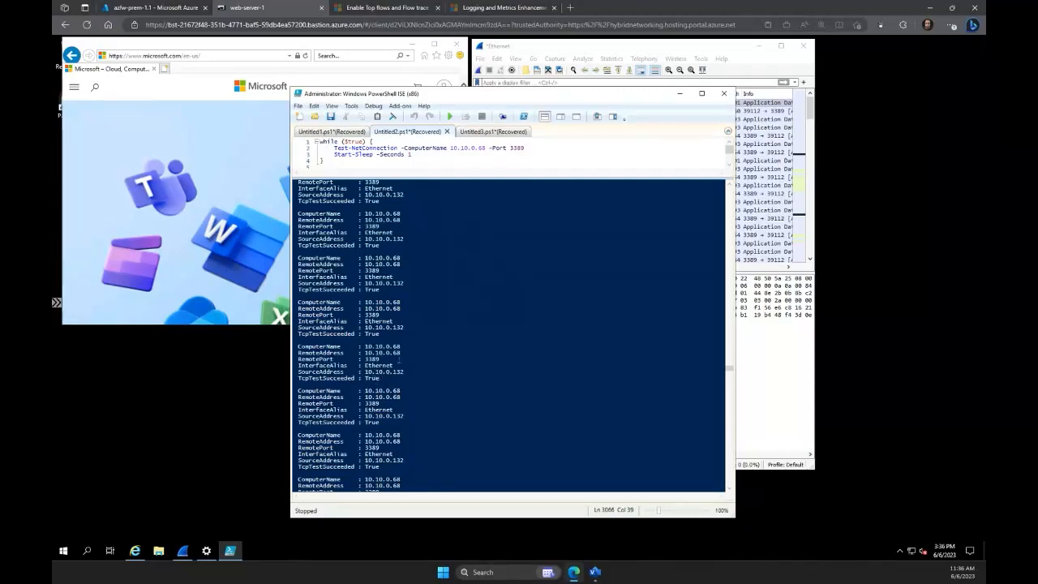
pyautogui.scroll(-5, 399, 360)
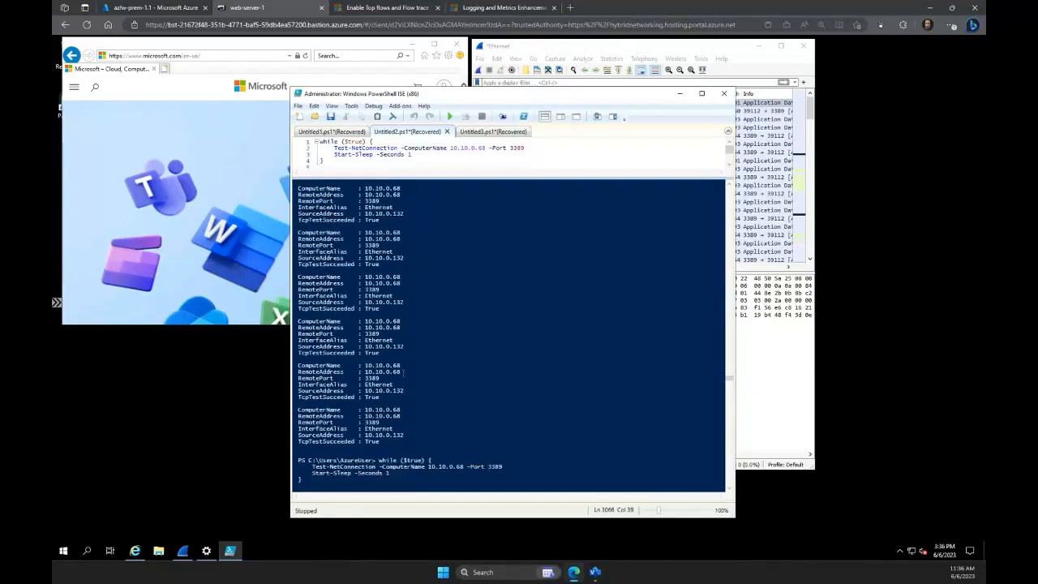
pyautogui.scroll(-5, 403, 373)
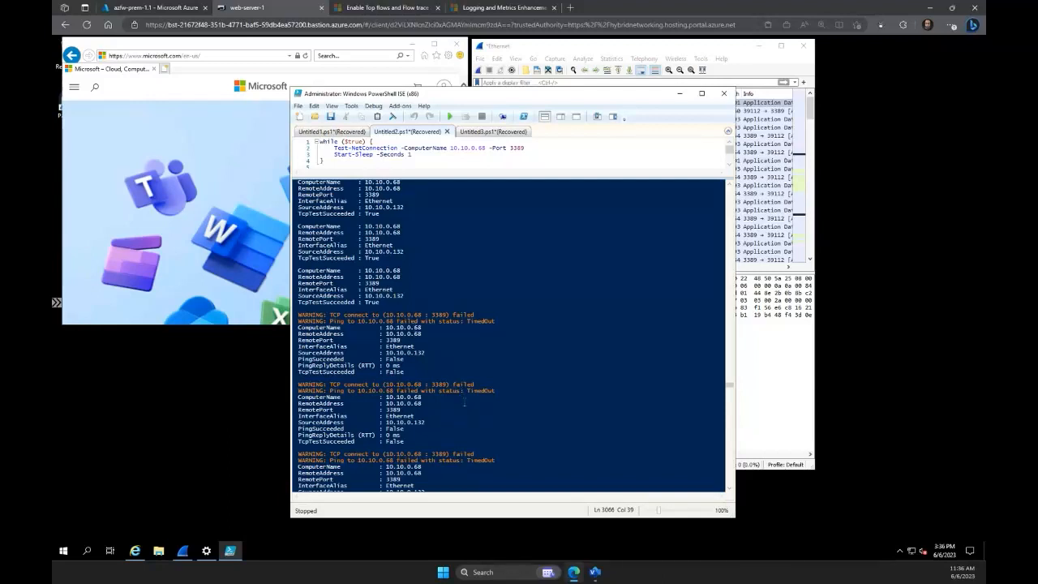
pyautogui.scroll(-5, 464, 403)
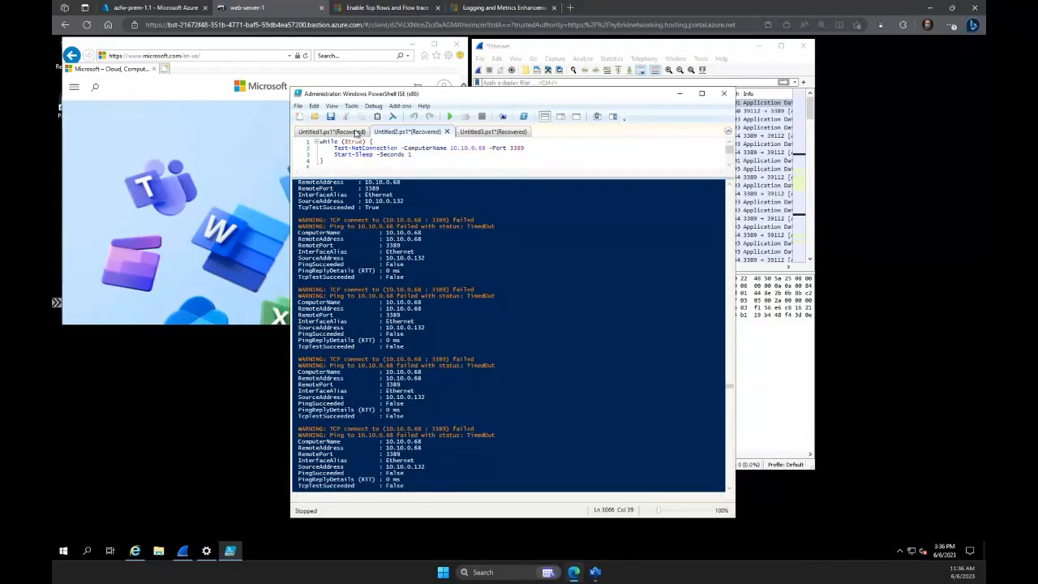
# Return to the azfw-prem-1.1 overview, discarding the unsaved query edits, and open the Explicit proxy (preview) settings of its azfw-pol-prem-1 policy.
pyautogui.click(180, 13)
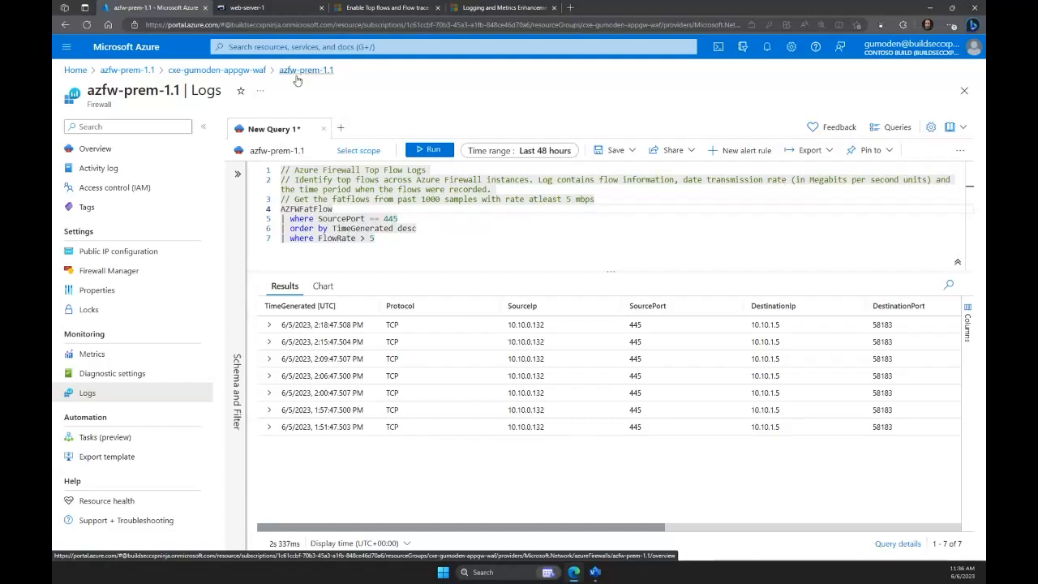
pyautogui.click(127, 149)
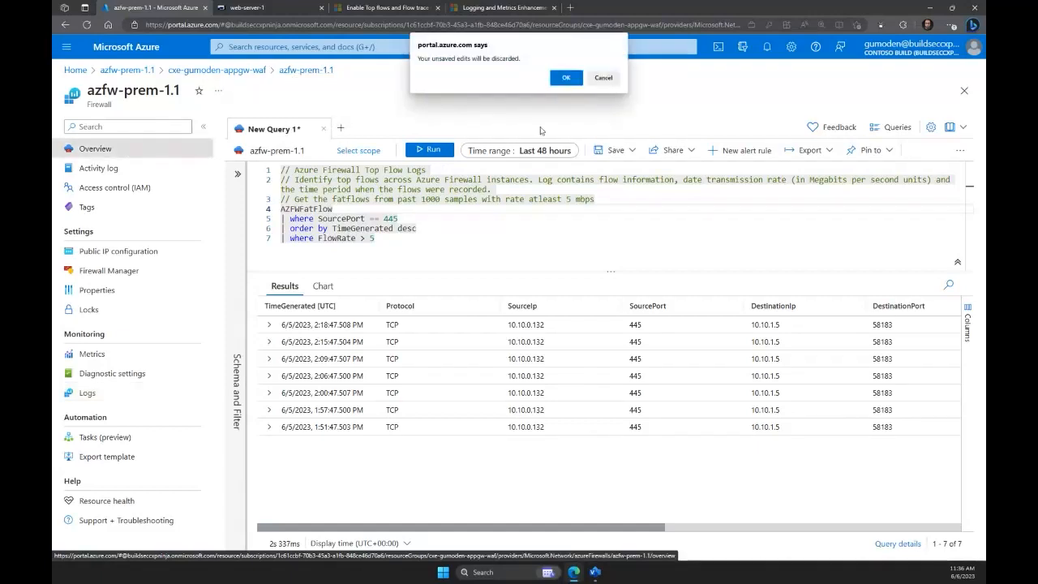
pyautogui.click(561, 80)
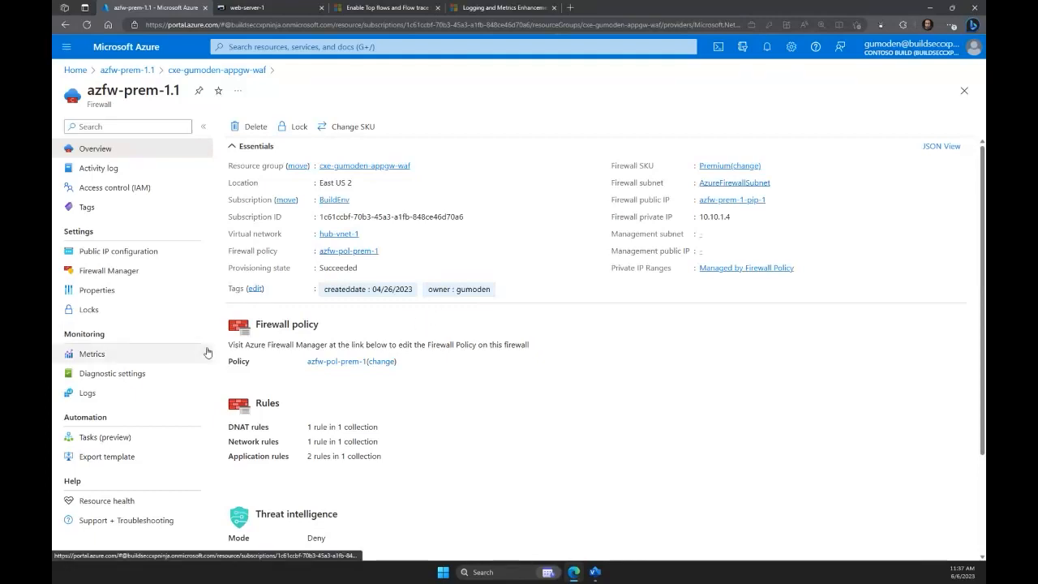
pyautogui.click(325, 362)
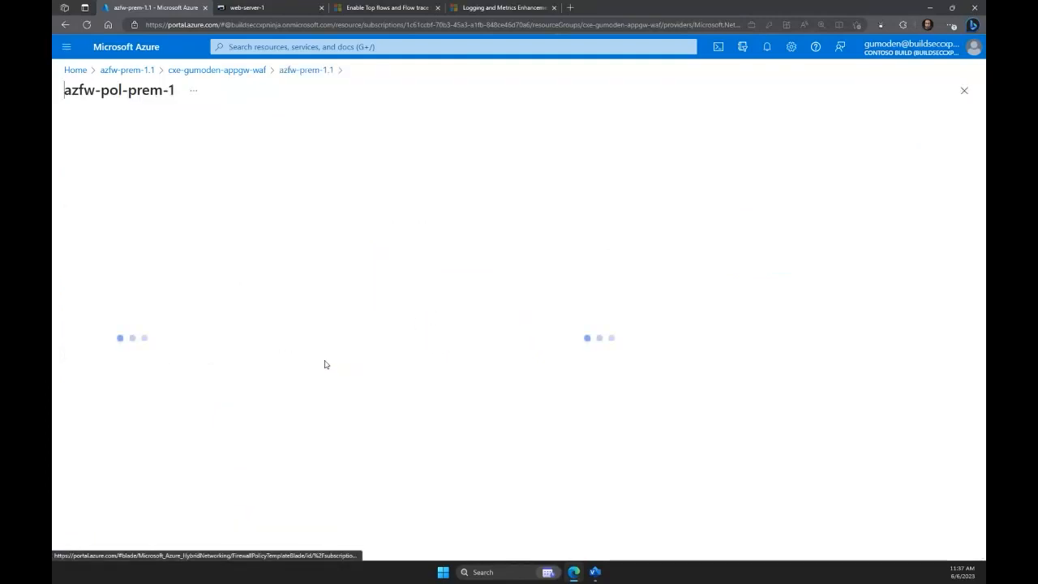
pyautogui.scroll(-3, 124, 376)
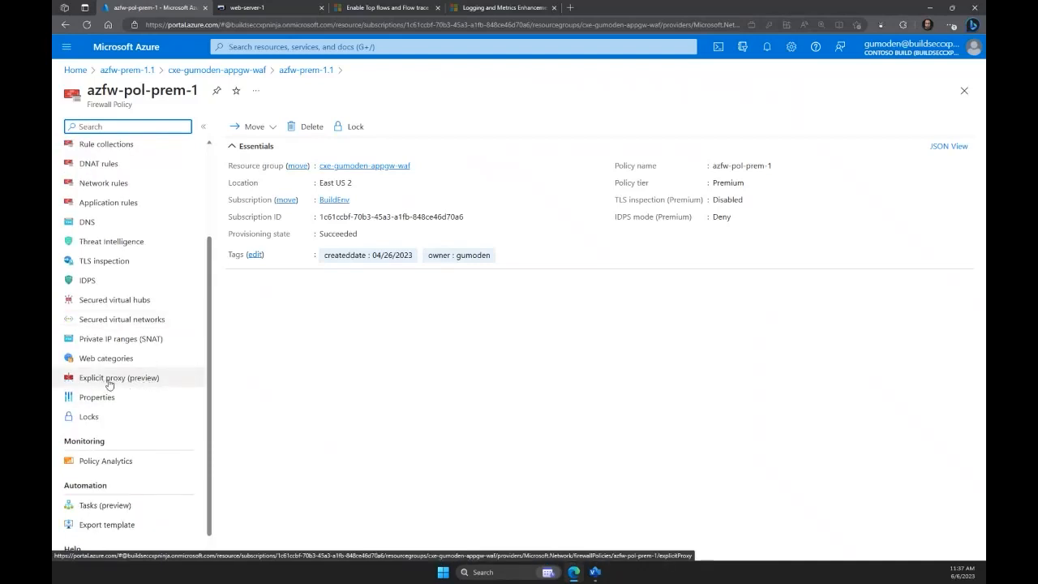
pyautogui.click(110, 385)
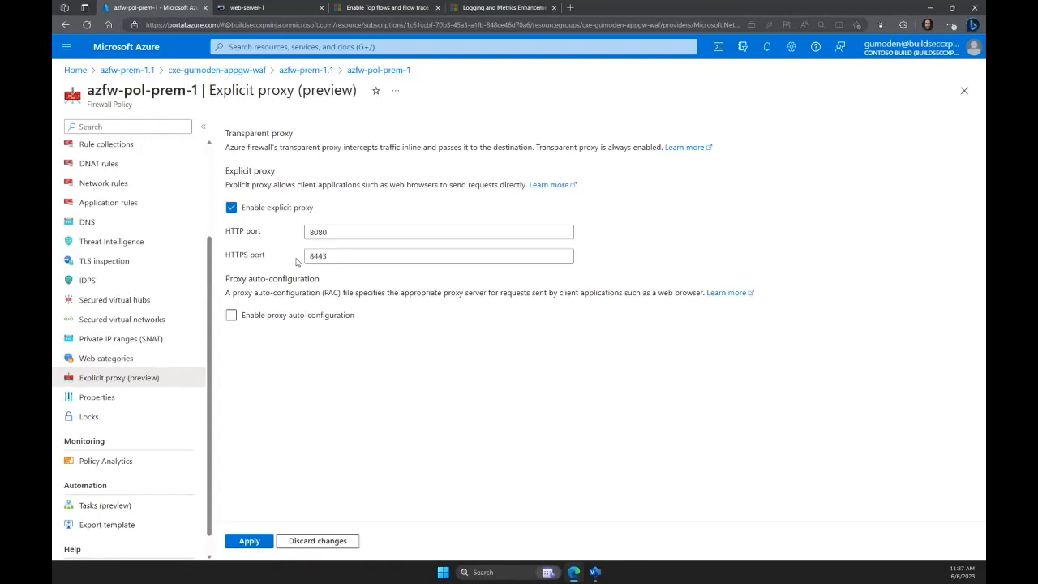
# Enable proxy auto-configuration temporarily to inspect the PAC file SAS URL and PAC file port fields, leave both empty, and disable it again.
pyautogui.click(256, 319)
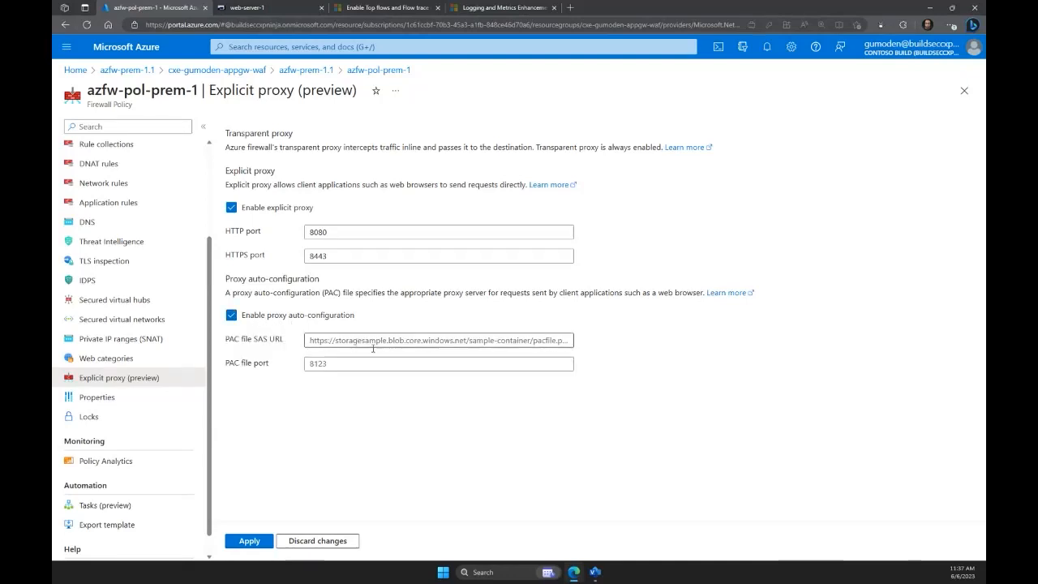
pyautogui.click(402, 341)
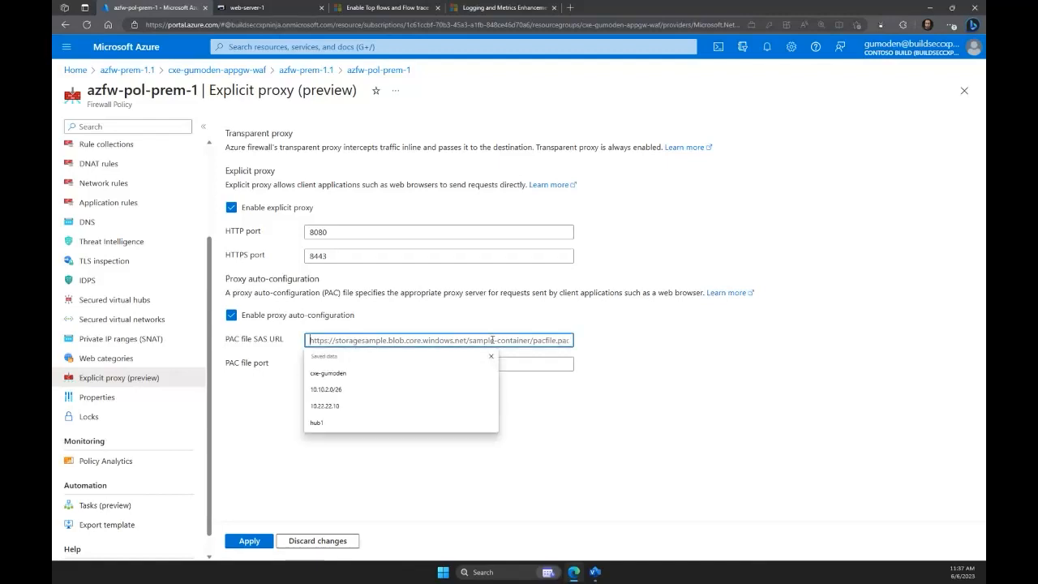
pyautogui.click(555, 393)
pyautogui.click(360, 367)
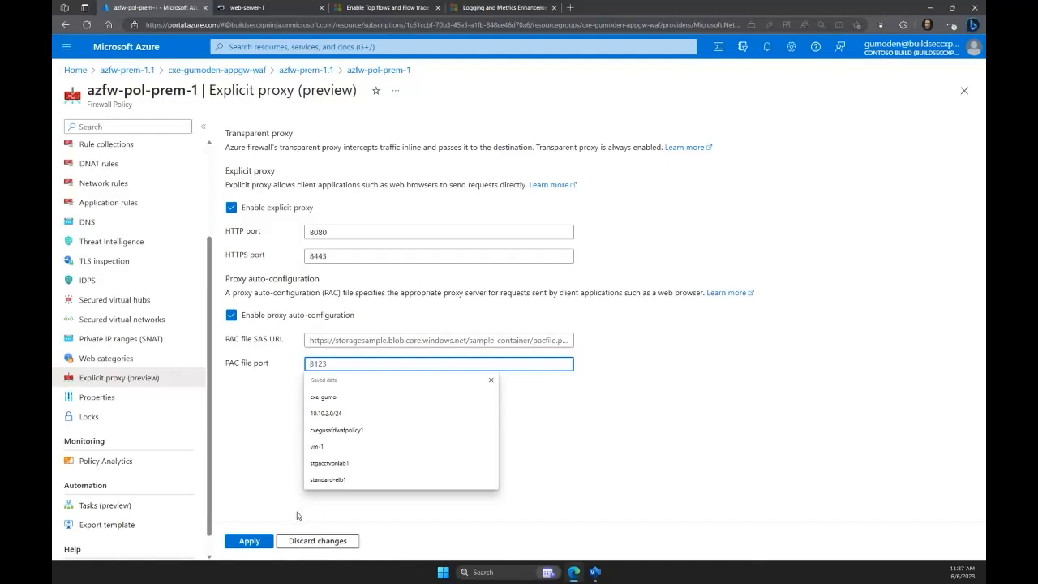
pyautogui.click(273, 318)
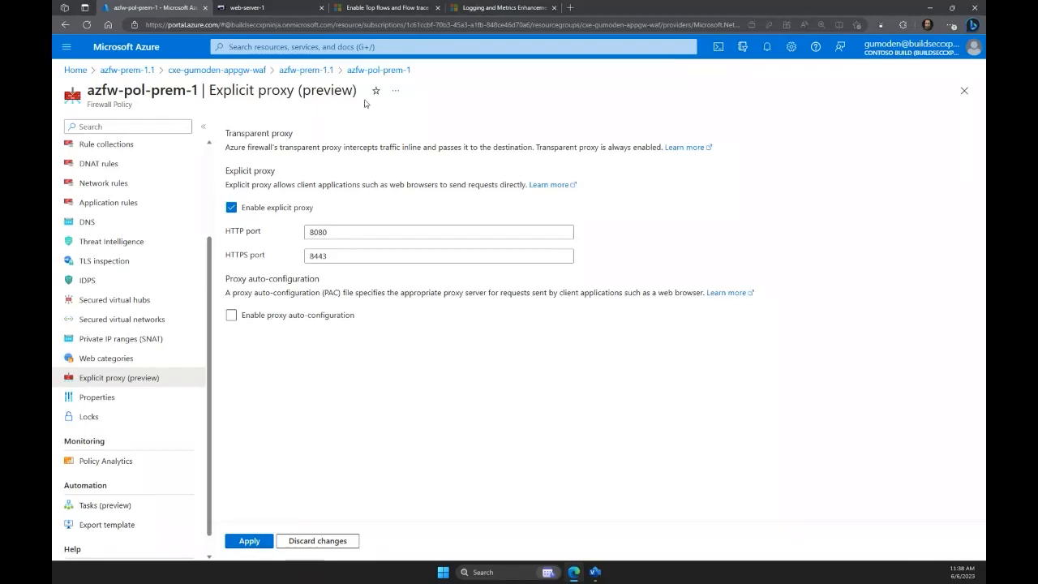
# Switch to the web-server-1 remote session, keeping its tab docked in the main browser window.
pyautogui.click(269, 11)
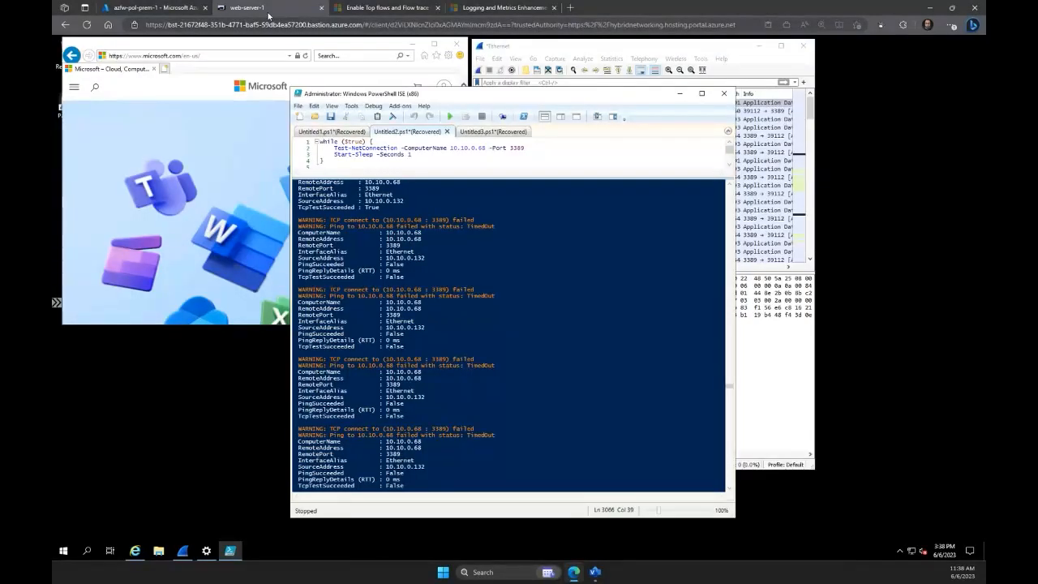
pyautogui.moveTo(268, 12); pyautogui.dragTo(186, 39)
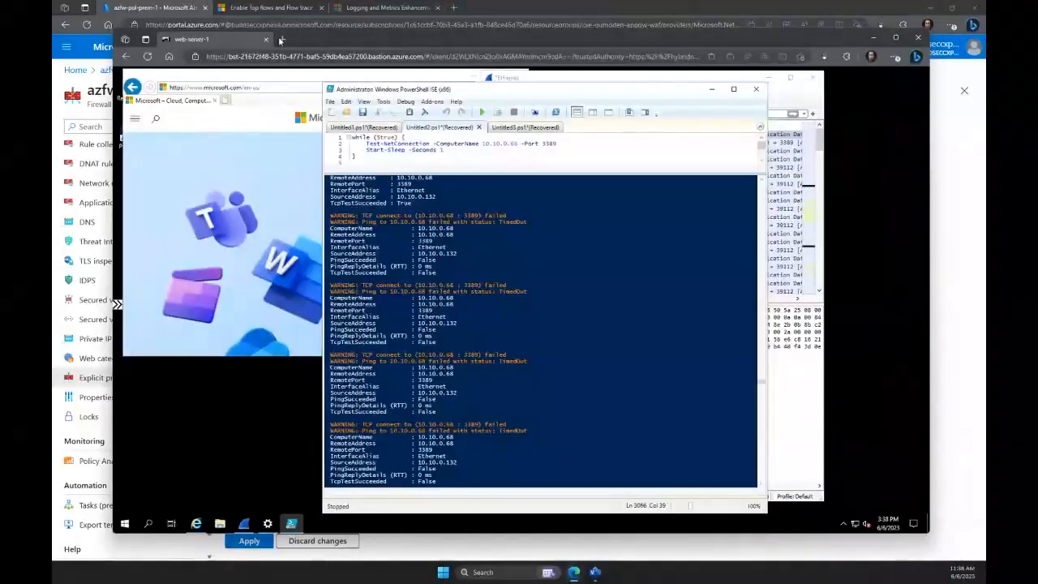
pyautogui.moveTo(218, 35); pyautogui.dragTo(254, 11)
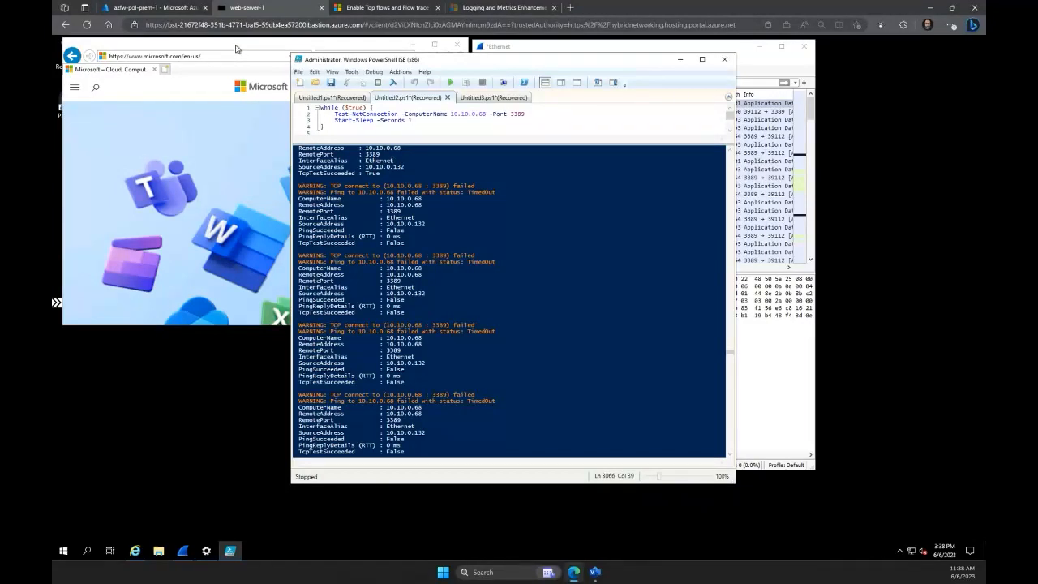
# Start a new Wireshark capture on the Ethernet interface, continuing without saving the previously captured packets.
pyautogui.click(217, 66)
pyautogui.click(268, 56)
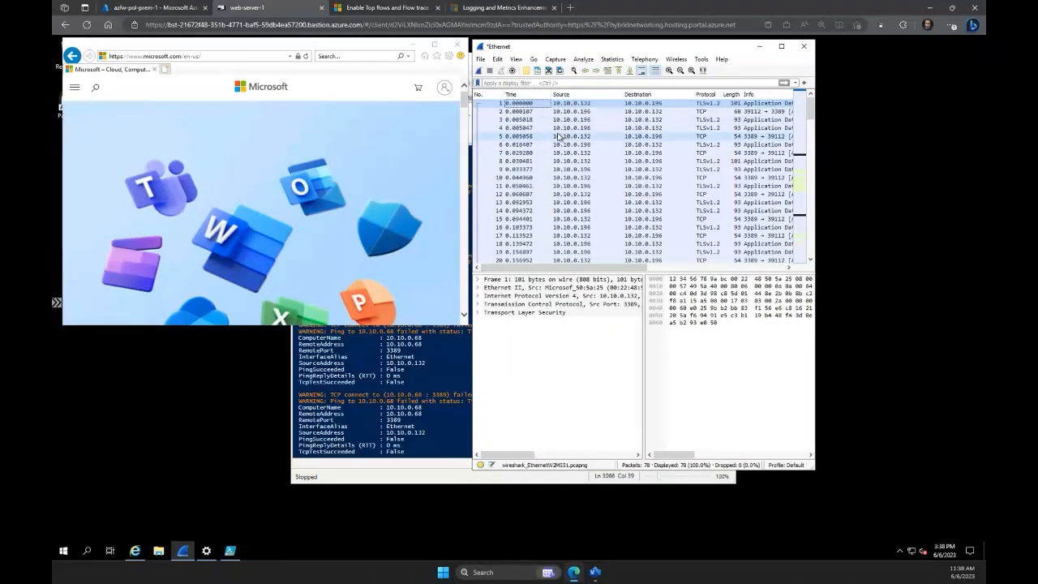
pyautogui.click(478, 71)
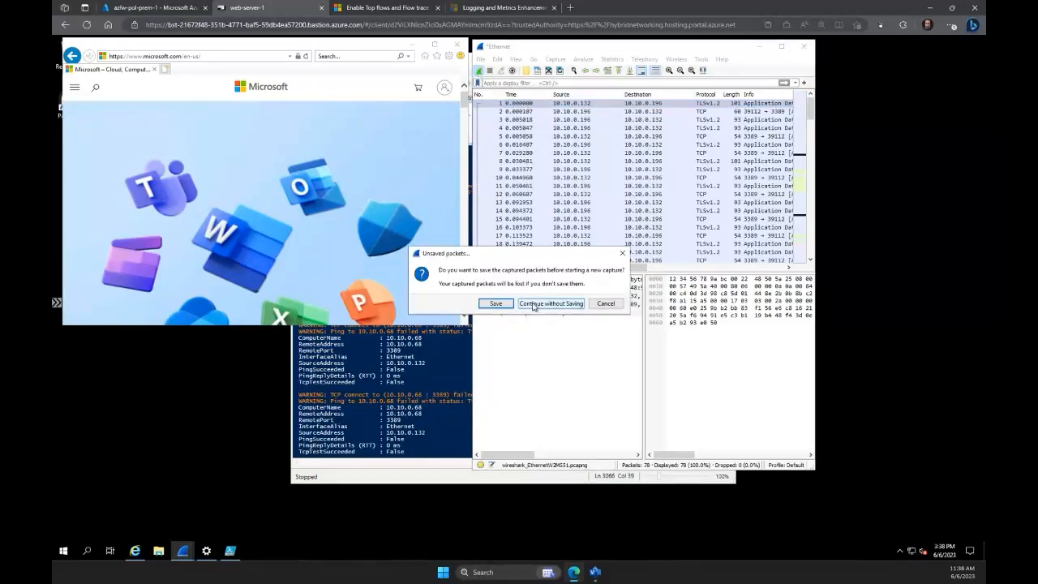
pyautogui.click(534, 304)
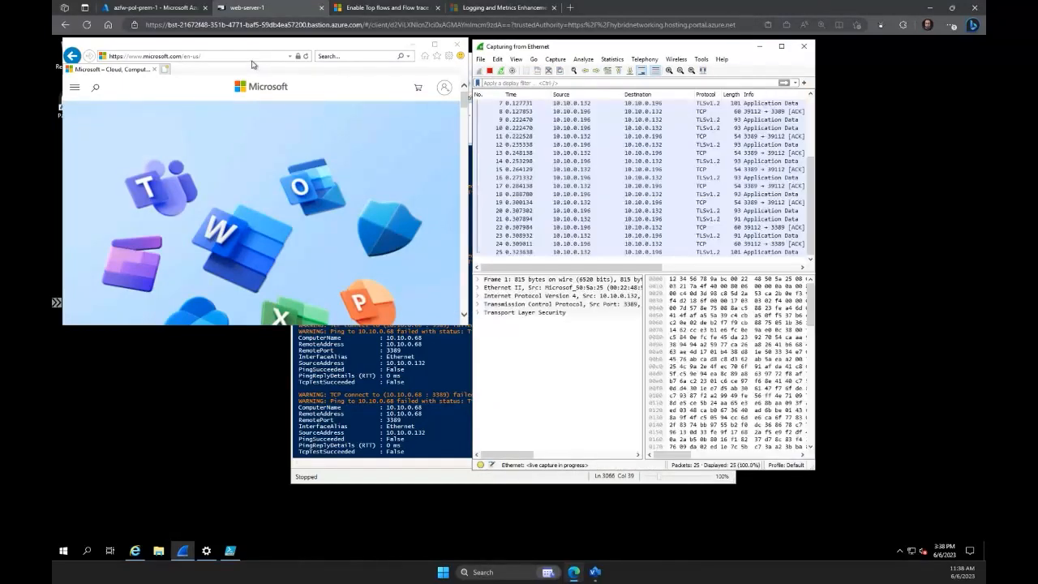
pyautogui.click(247, 56)
pyautogui.write('ww')
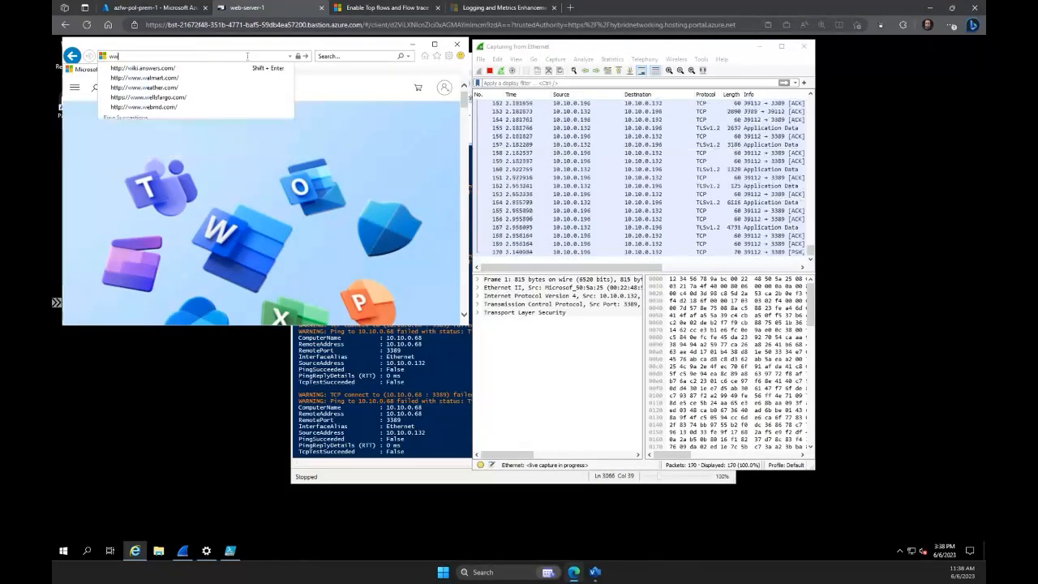
pyautogui.write('w.superdownloads.com')
pyautogui.press('Return')
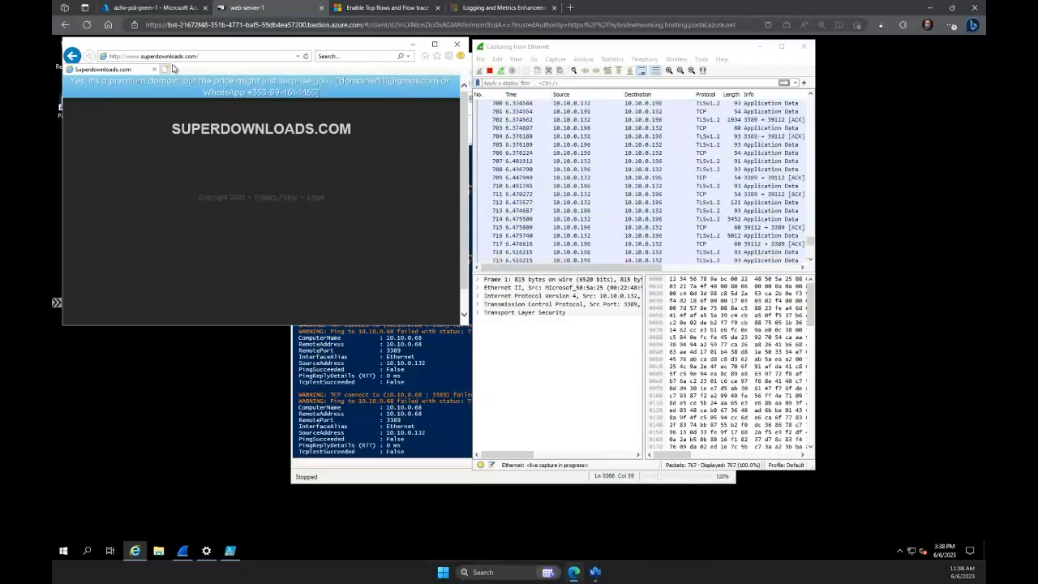
pyautogui.click(491, 71)
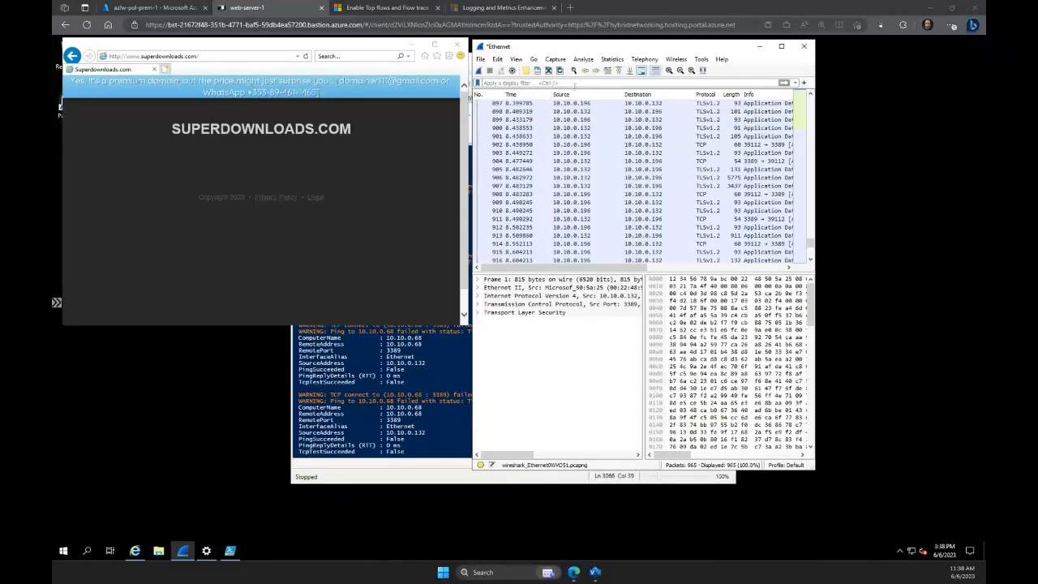
pyautogui.click(577, 83)
pyautogui.write('http.host == "www.superdownloads.com"')
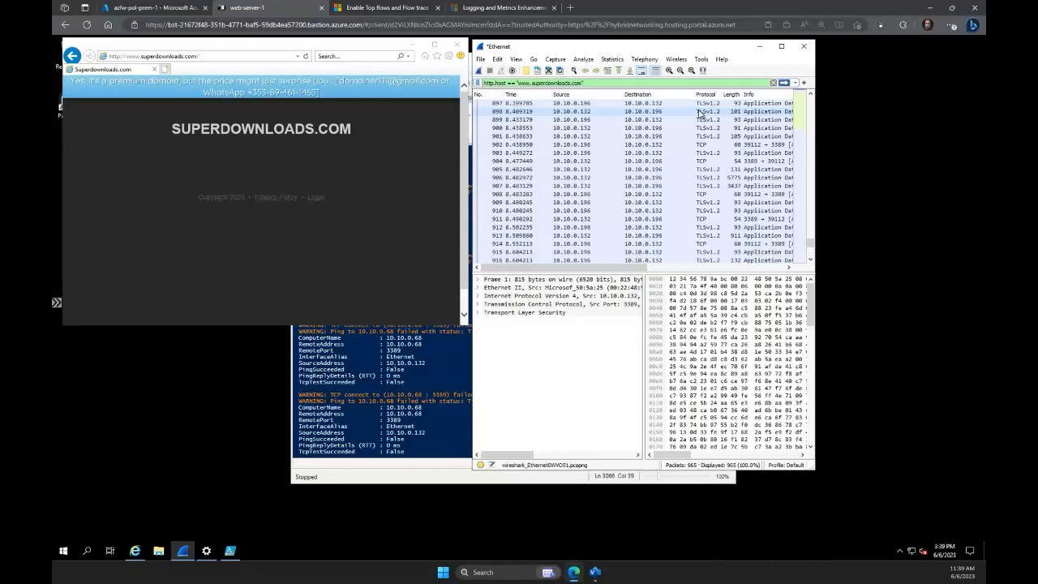
pyautogui.press('Return')
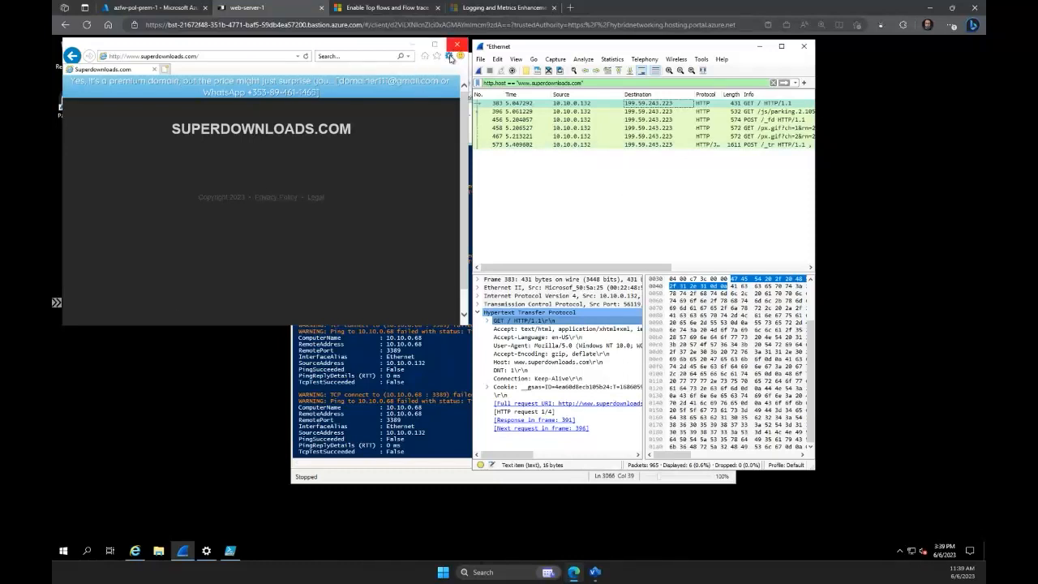
# Enable the LAN proxy server in Internet Explorer, keeping 10.10.1.4 with port 8080 for HTTP and 8443 for secure traffic.
pyautogui.click(450, 57)
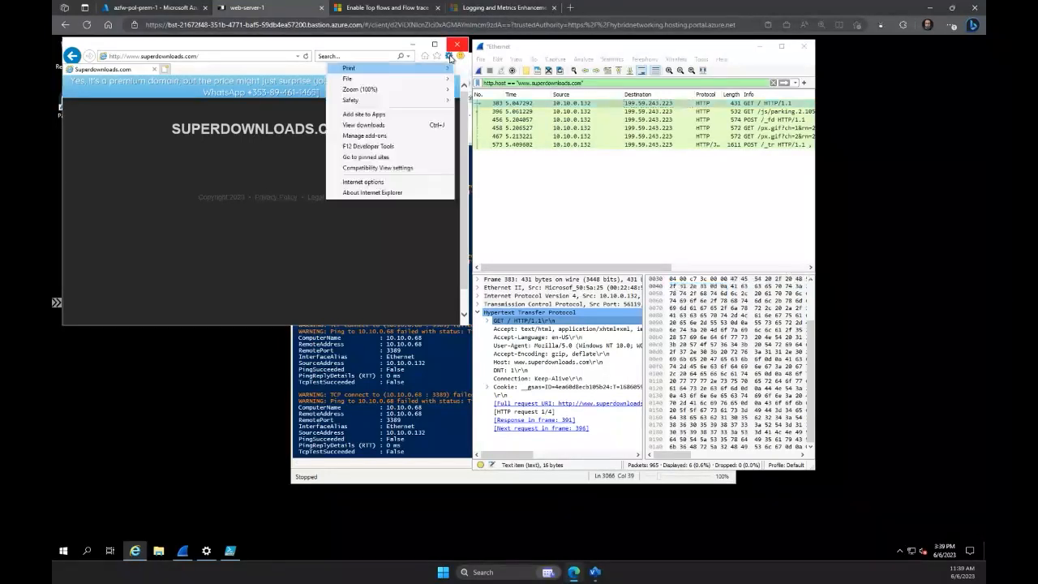
pyautogui.click(378, 182)
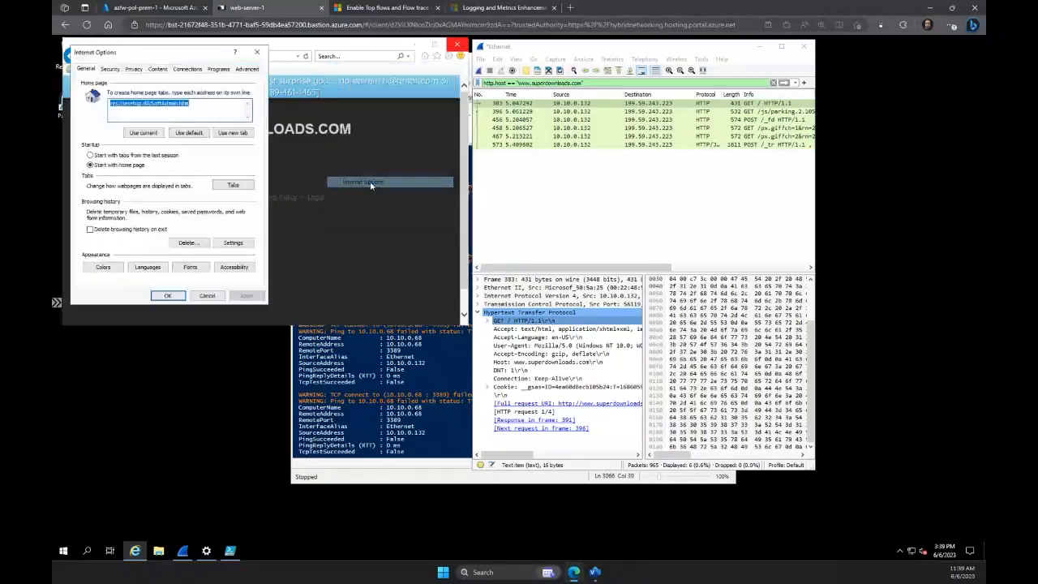
pyautogui.click(195, 72)
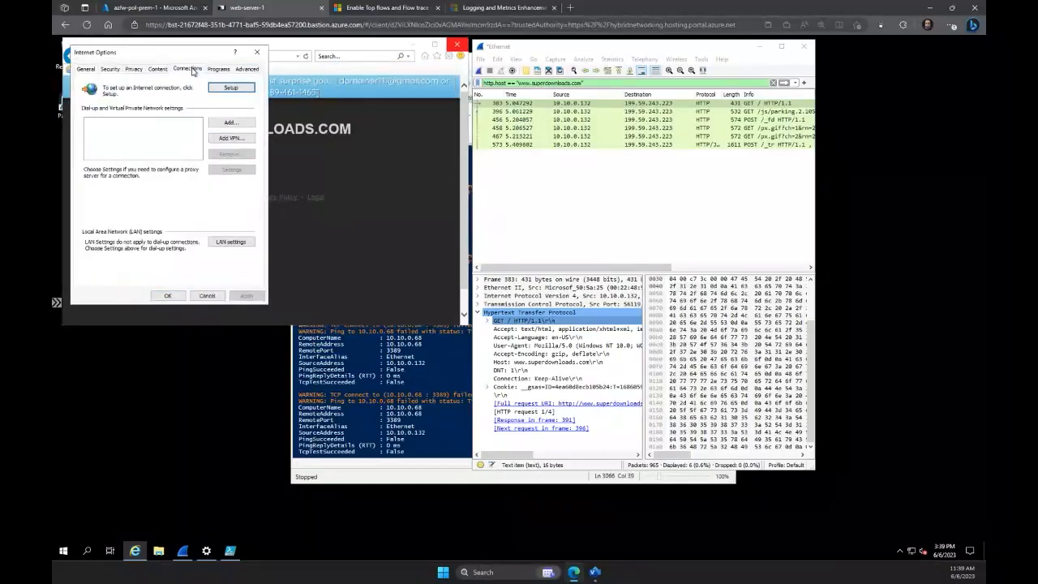
pyautogui.click(230, 242)
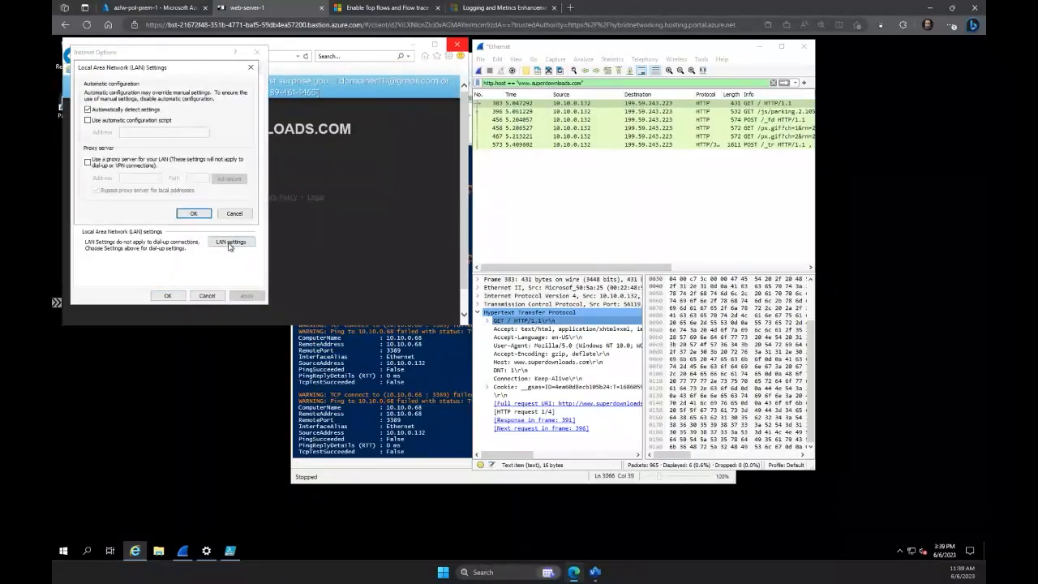
pyautogui.click(114, 165)
pyautogui.click(238, 182)
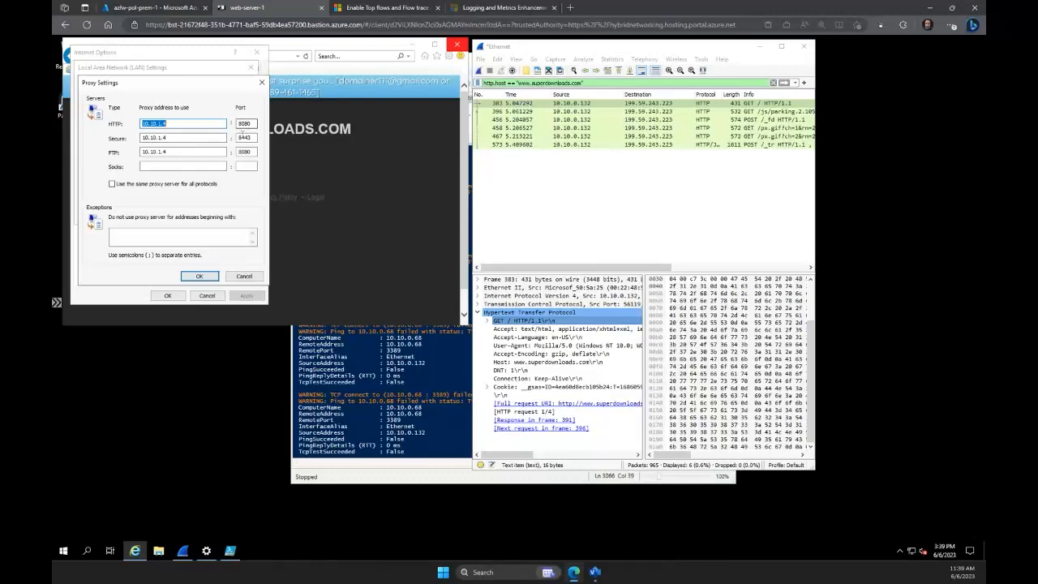
pyautogui.click(198, 277)
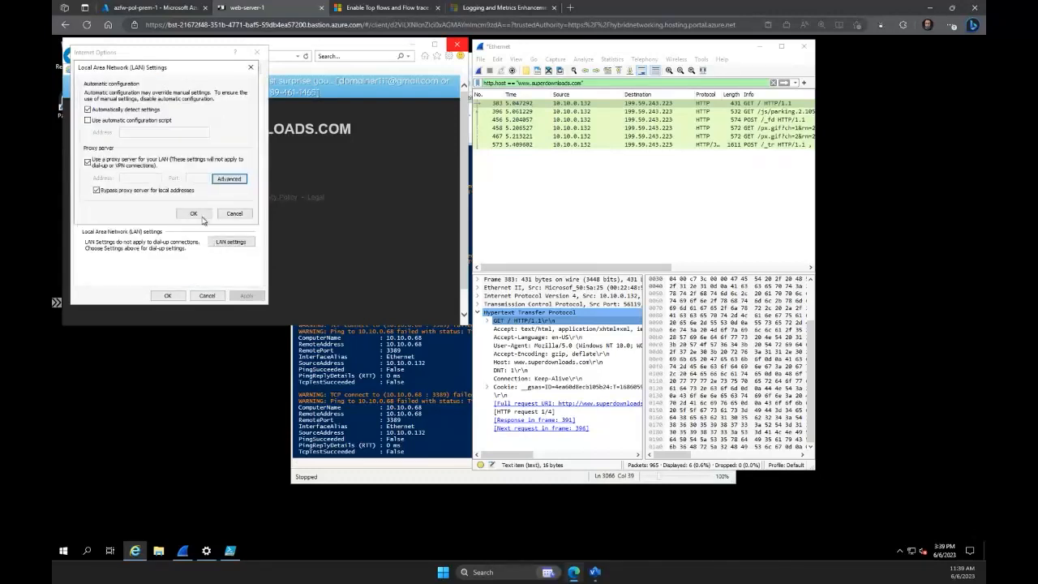
pyautogui.click(203, 215)
pyautogui.click(168, 295)
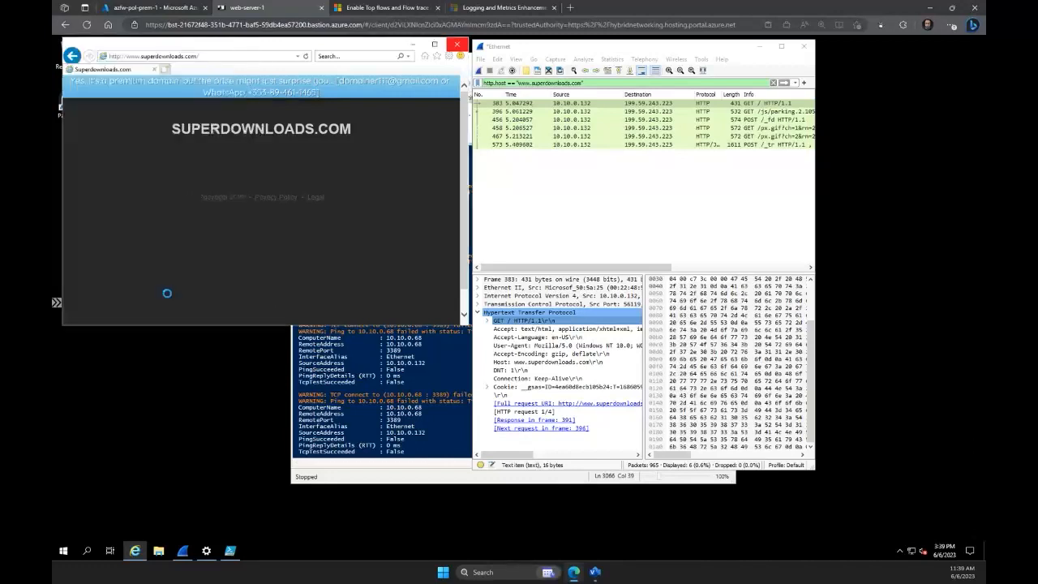
pyautogui.click(221, 57)
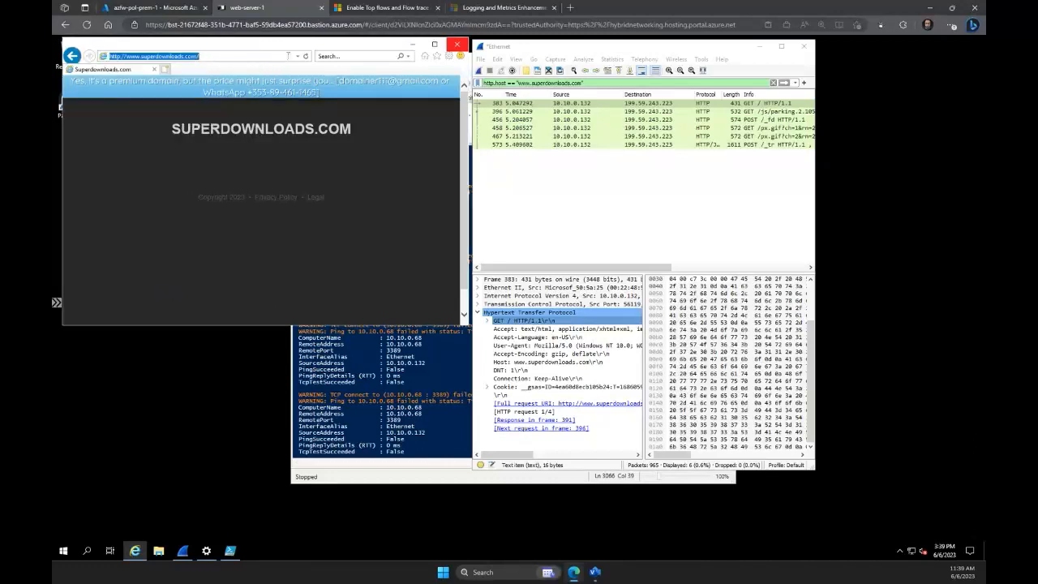
pyautogui.click(305, 58)
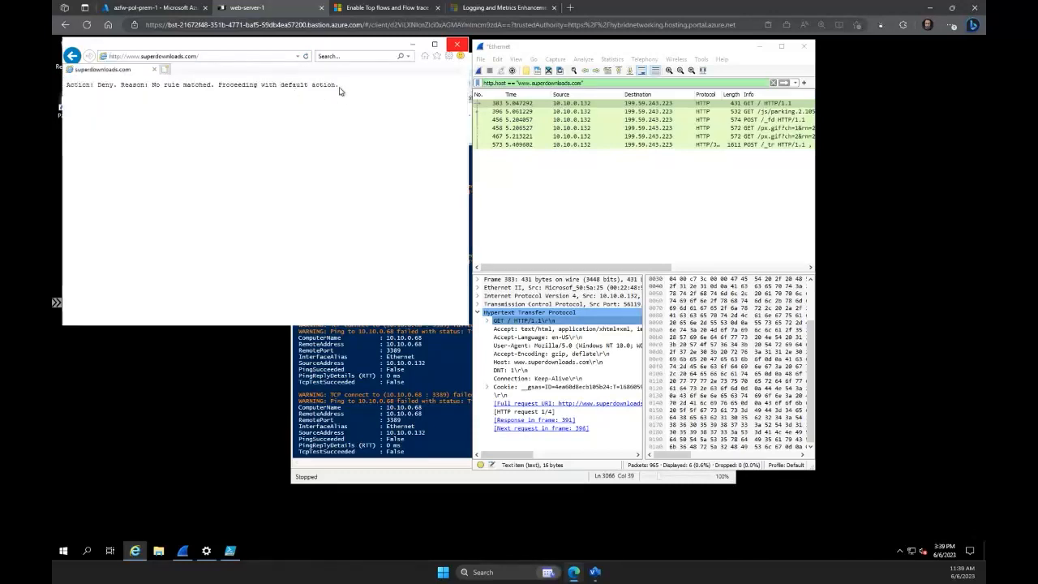
pyautogui.moveTo(339, 88); pyautogui.dragTo(75, 92)
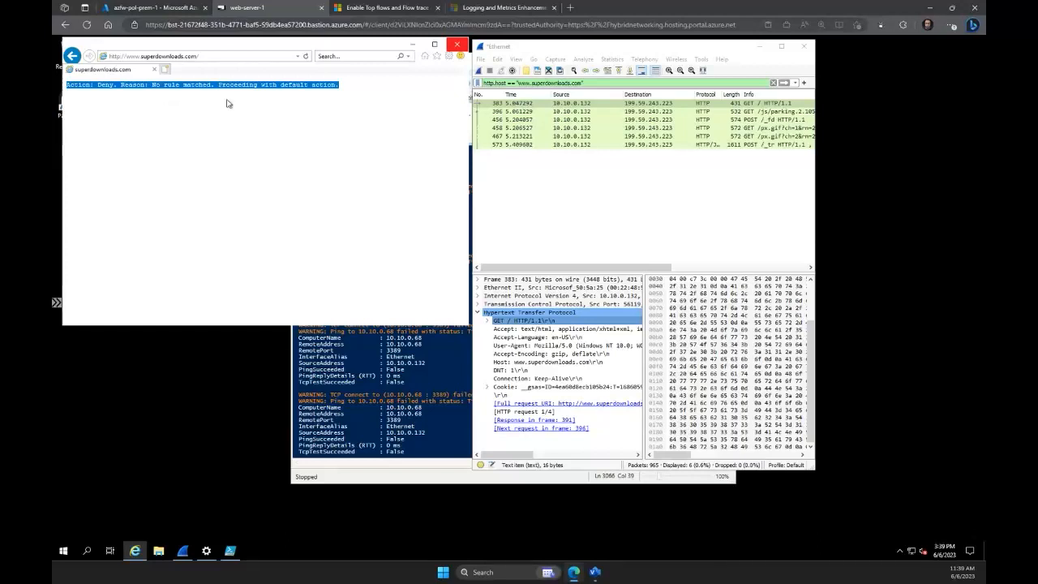
pyautogui.click(481, 70)
pyautogui.click(558, 303)
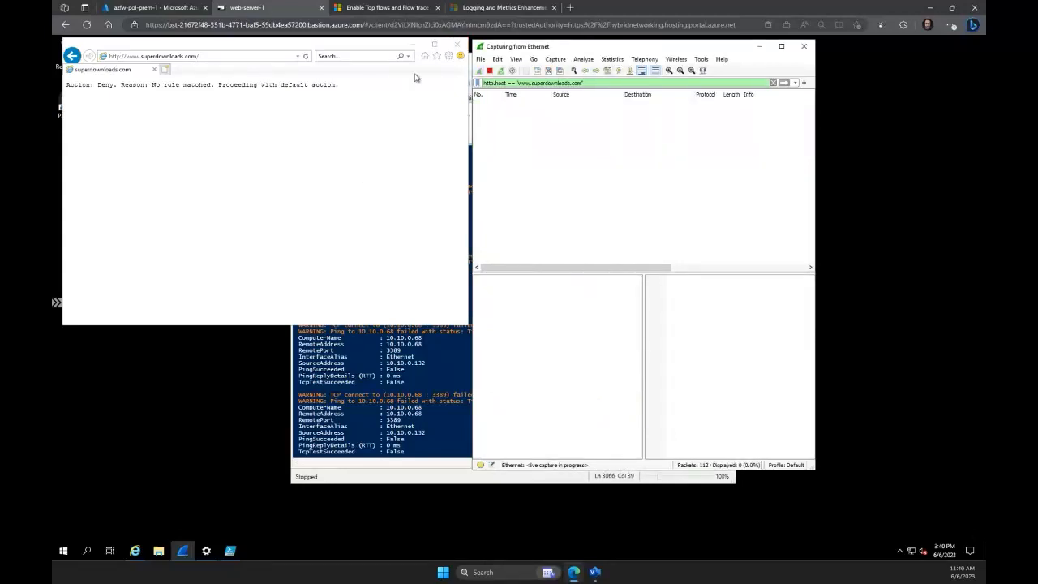
pyautogui.click(260, 55)
pyautogui.press('Return')
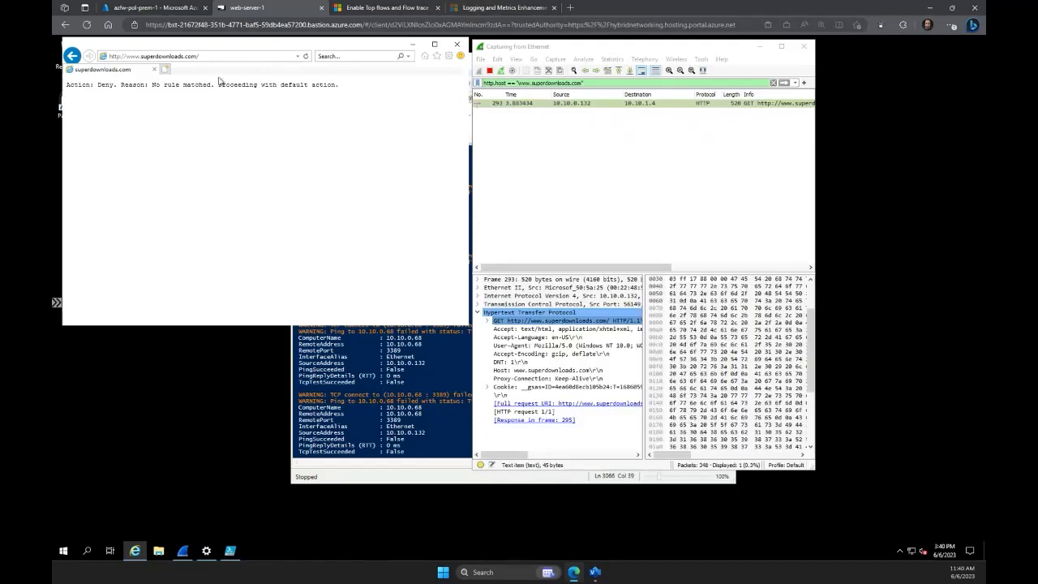
pyautogui.click(491, 72)
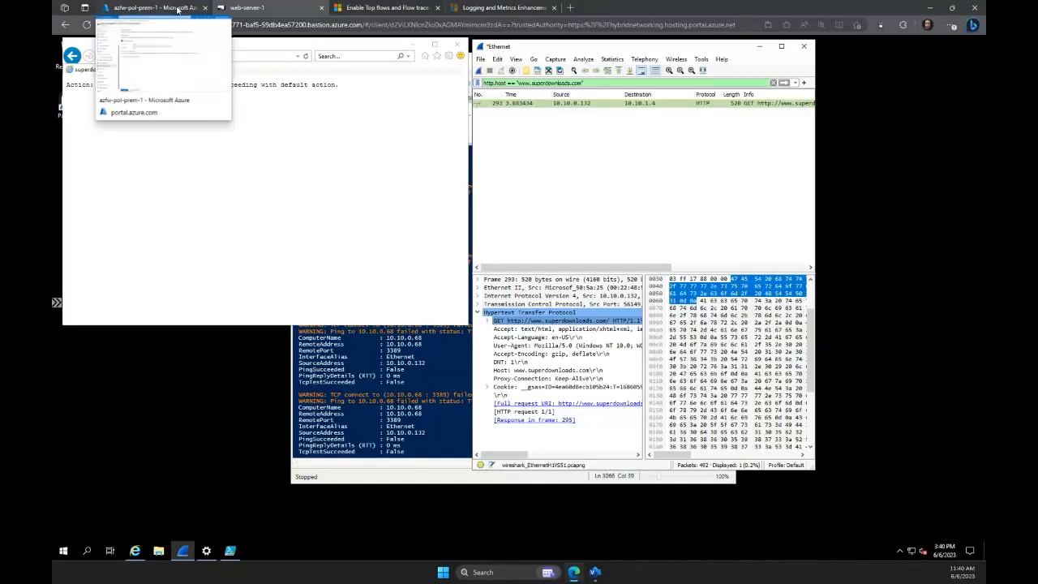
# Switch to the Azure portal and open the application rules of azfw-pol-prem-1, discarding the unsaved explicit proxy edits.
pyautogui.click(177, 8)
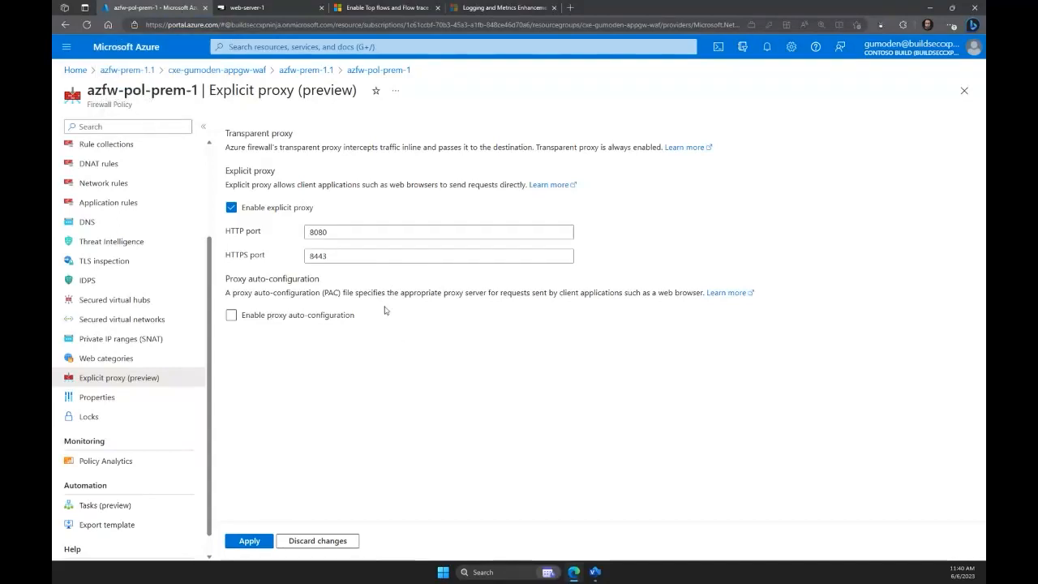
pyautogui.click(118, 204)
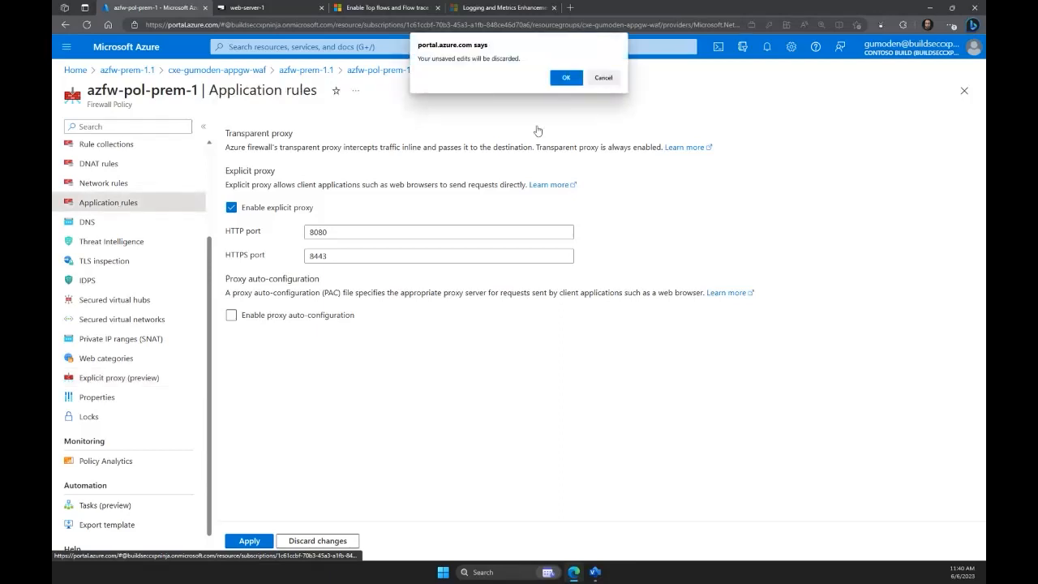
pyautogui.click(567, 79)
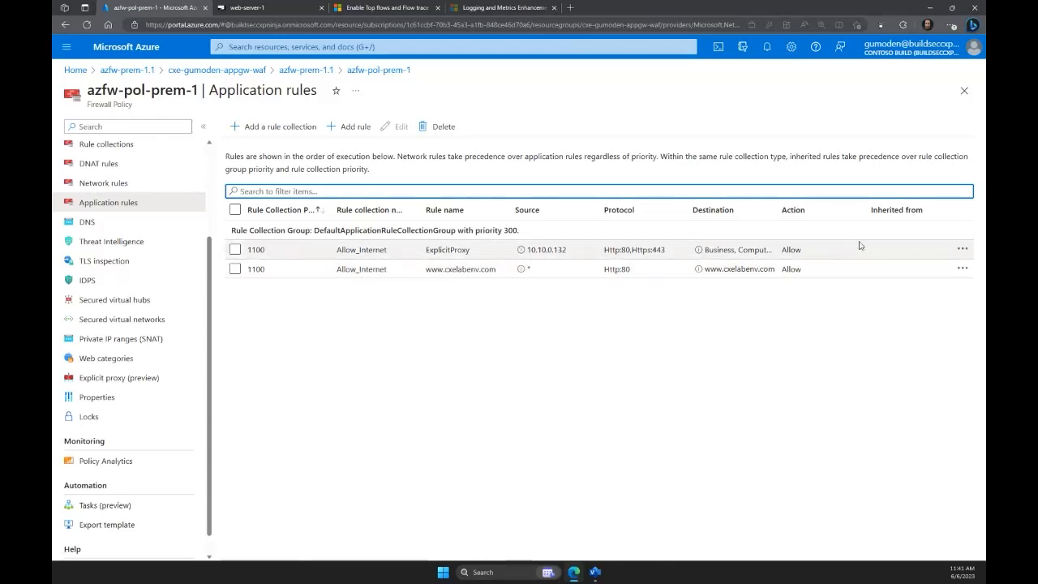
# Open the ExplicitProxy rule for editing, examine its destination type and selected web categories, and close it without saving.
pyautogui.click(962, 249)
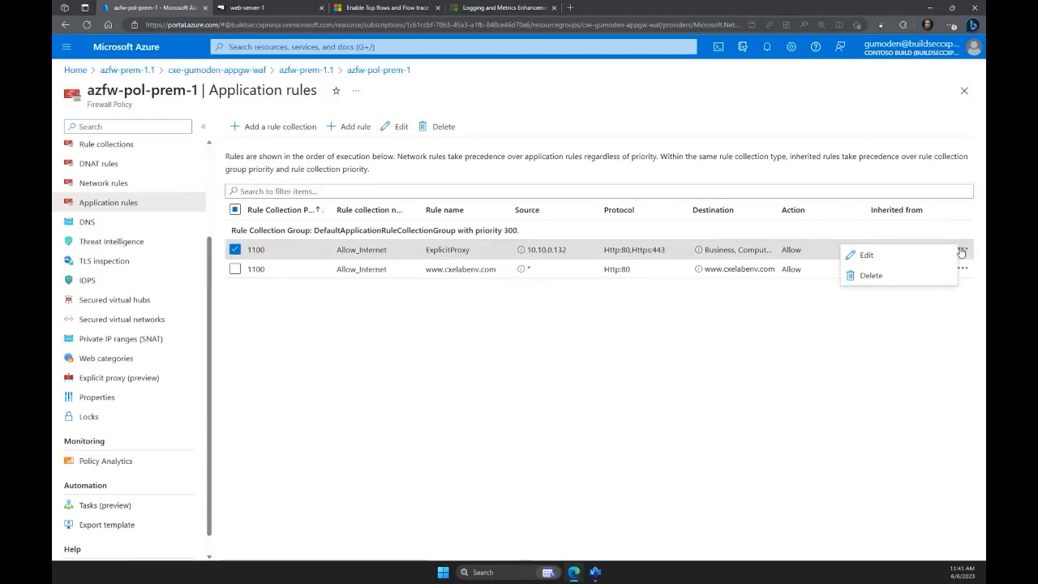
pyautogui.click(909, 259)
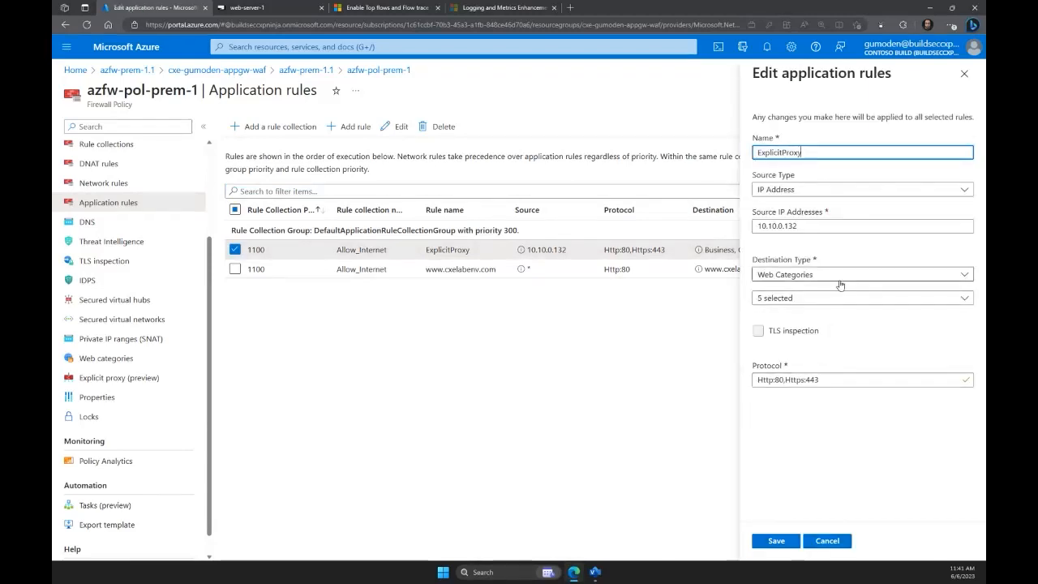
pyautogui.click(842, 275)
pyautogui.click(811, 330)
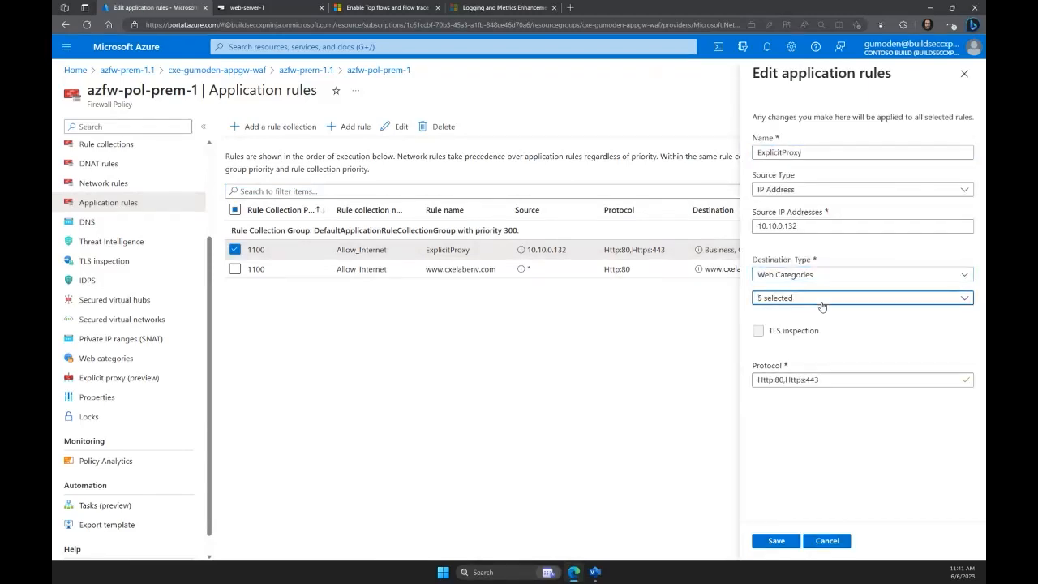
pyautogui.click(821, 299)
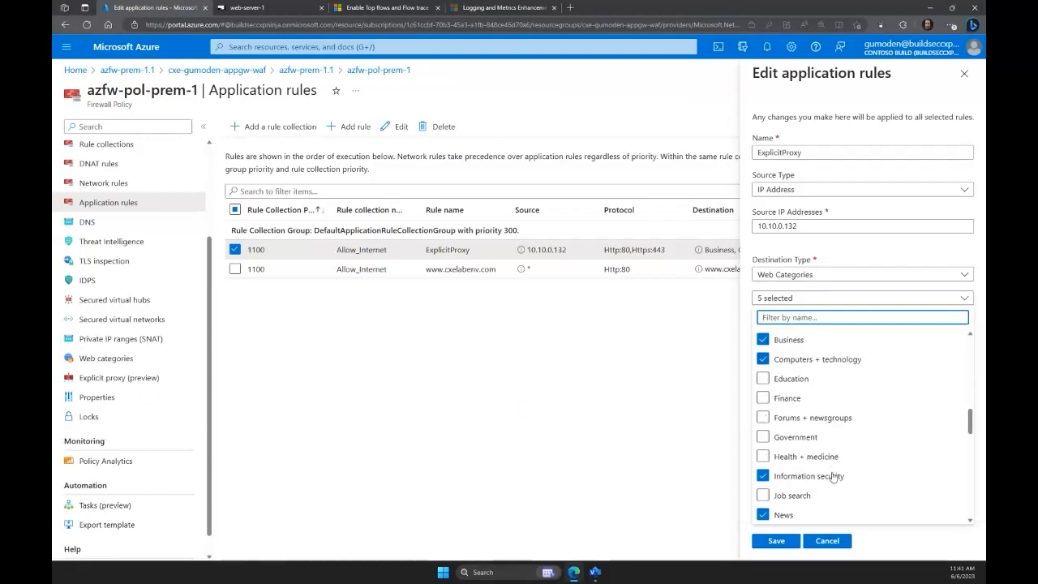
pyautogui.scroll(-2, 832, 466)
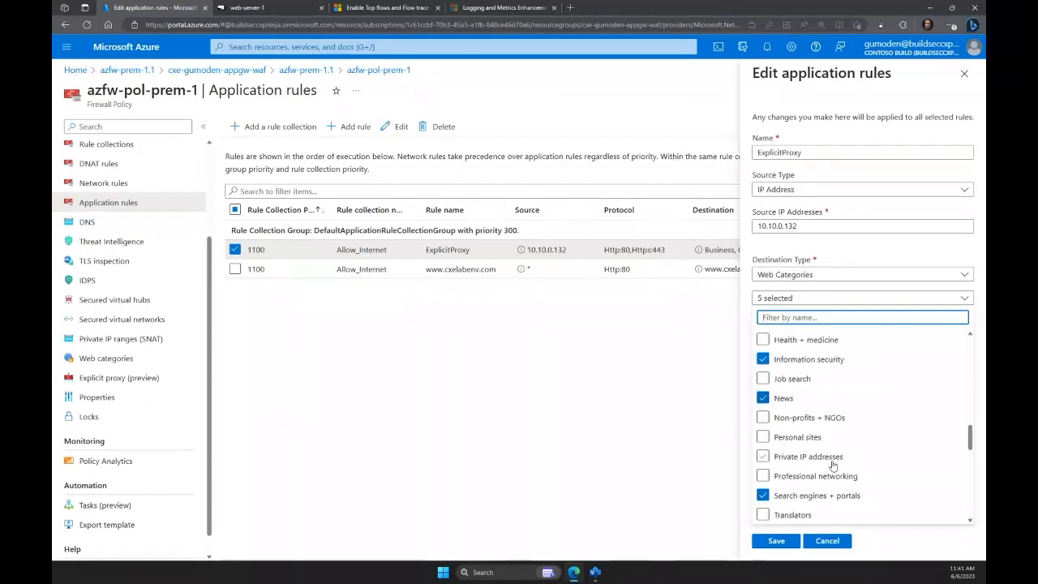
pyautogui.scroll(5, 834, 465)
pyautogui.scroll(5, 835, 464)
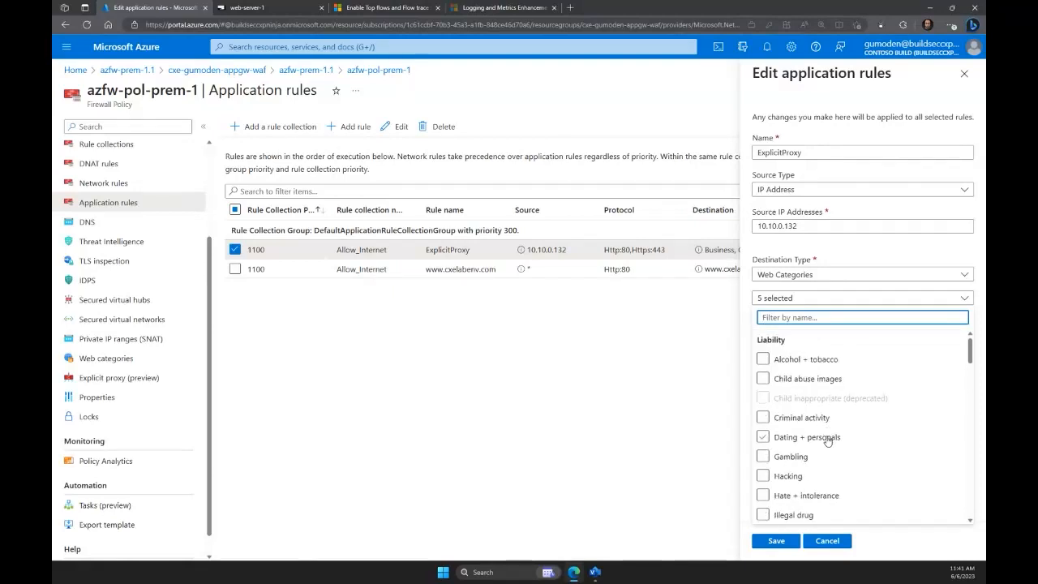
pyautogui.scroll(-1, 828, 441)
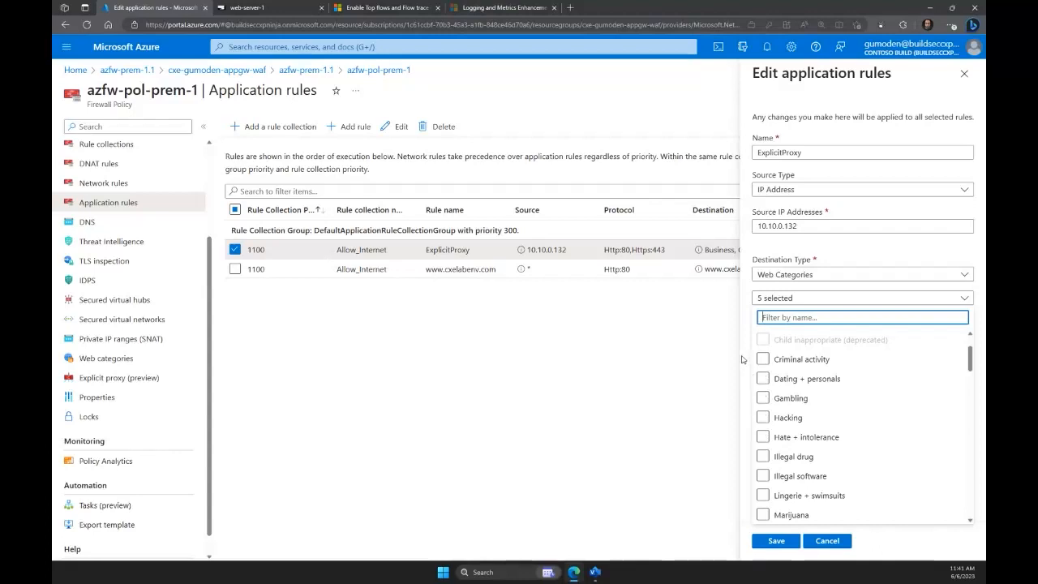
pyautogui.click(813, 247)
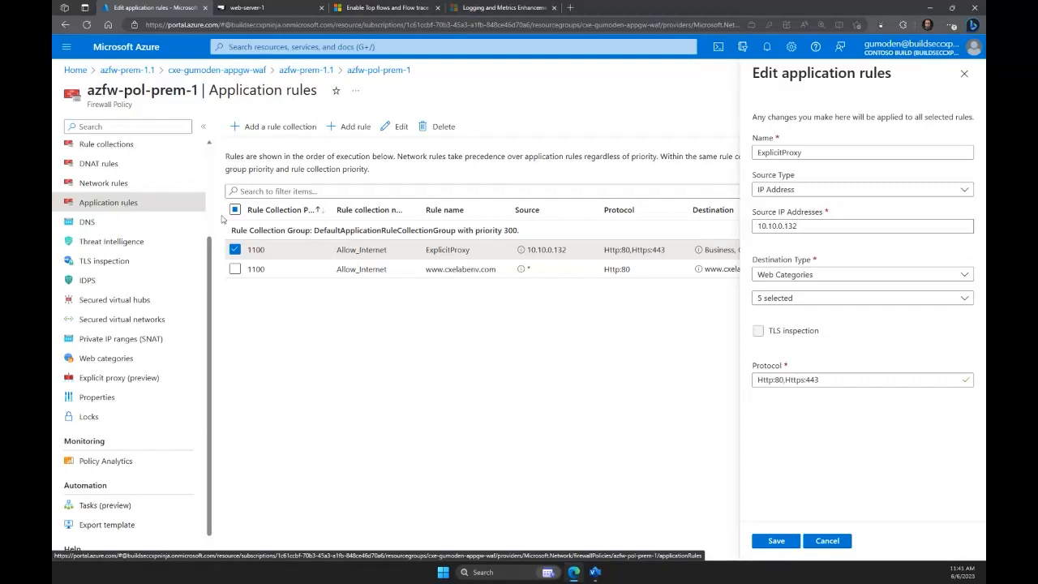
pyautogui.click(964, 75)
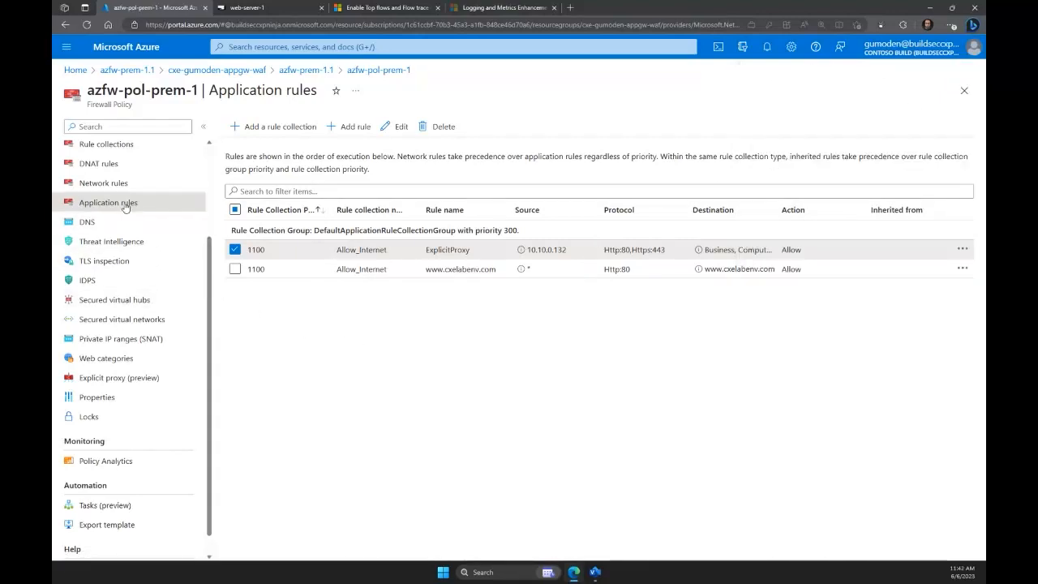
pyautogui.click(962, 268)
pyautogui.click(909, 277)
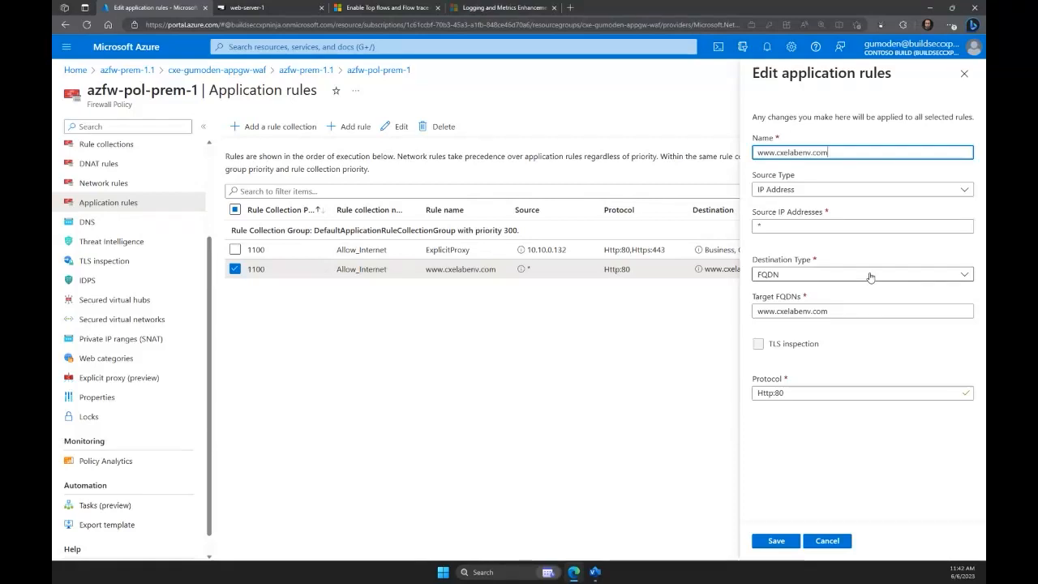
pyautogui.click(871, 277)
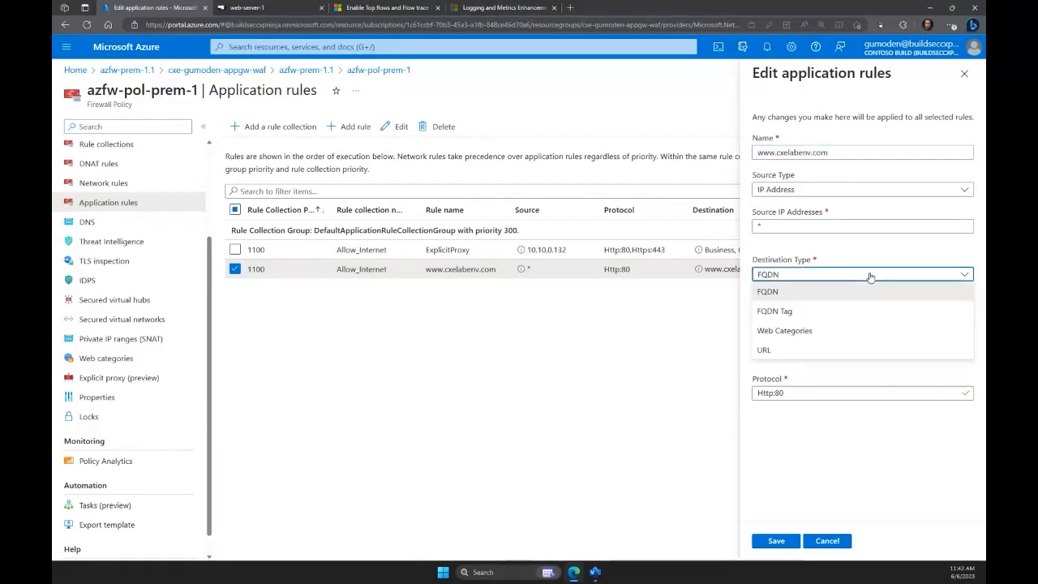
pyautogui.click(805, 315)
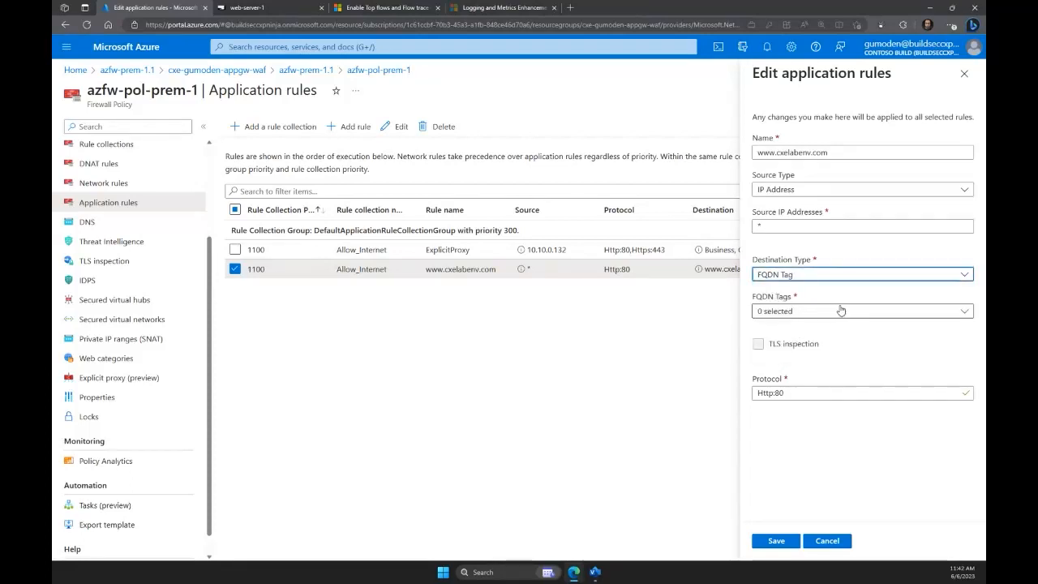
pyautogui.click(854, 314)
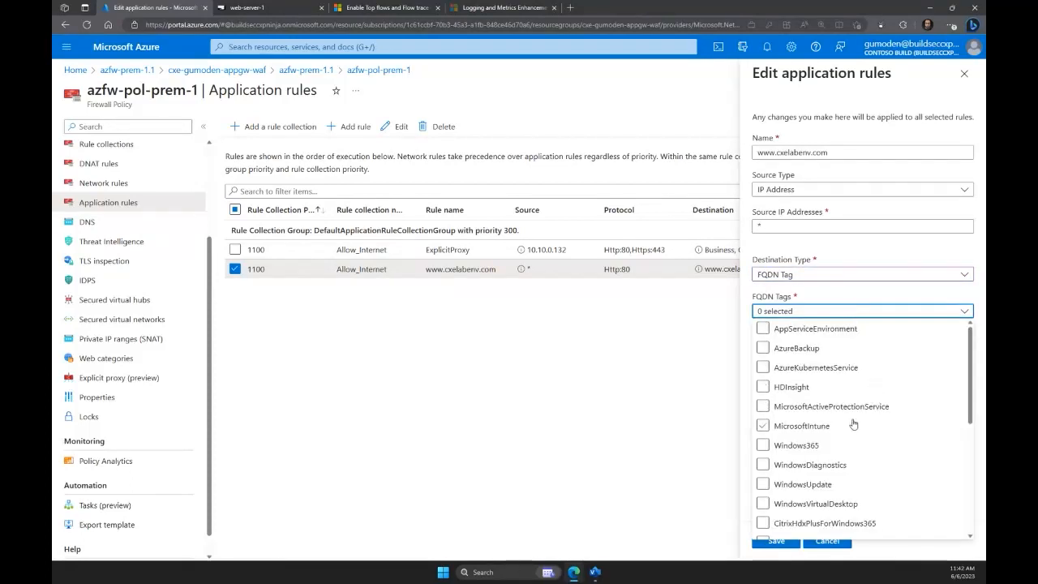
pyautogui.scroll(-2, 850, 423)
pyautogui.scroll(-2, 849, 430)
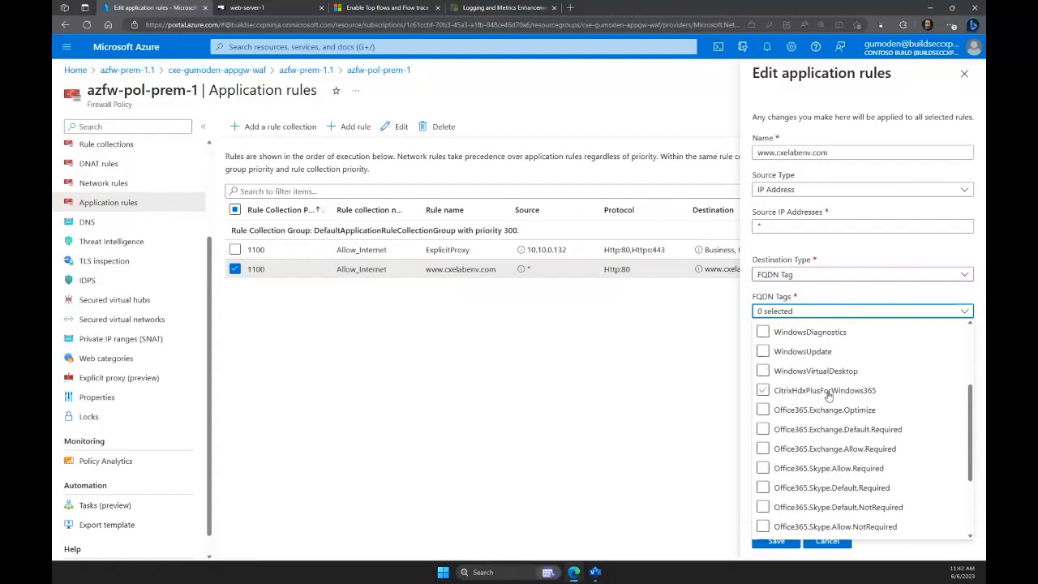
pyautogui.scroll(-3, 839, 438)
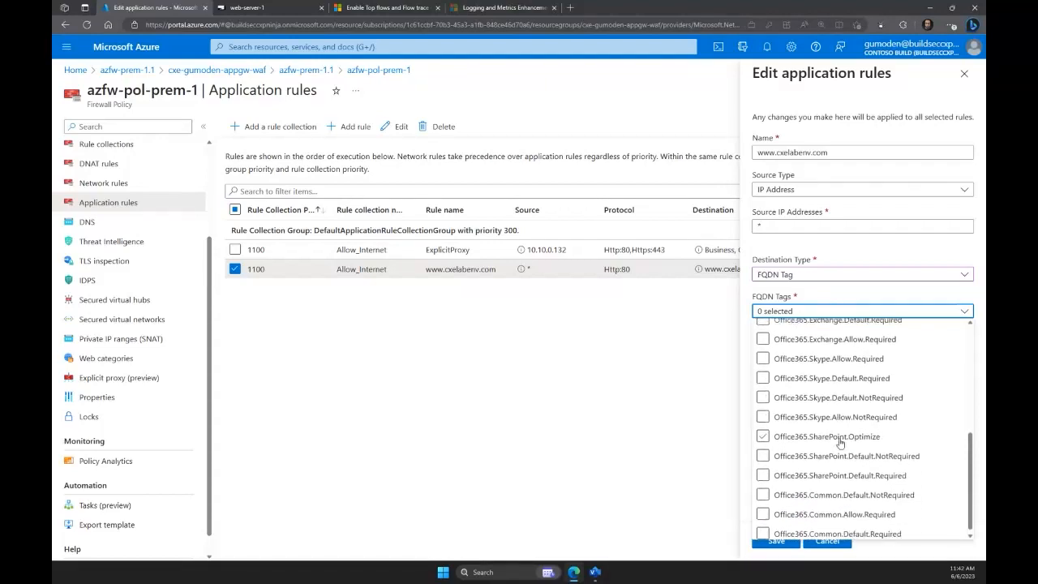
pyautogui.click(834, 268)
pyautogui.click(846, 544)
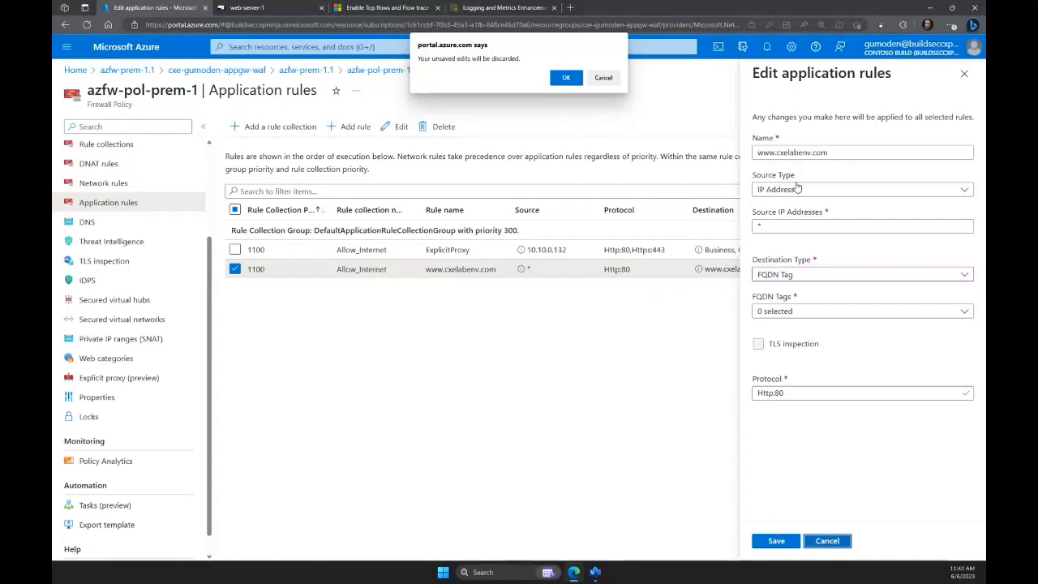
pyautogui.click(602, 78)
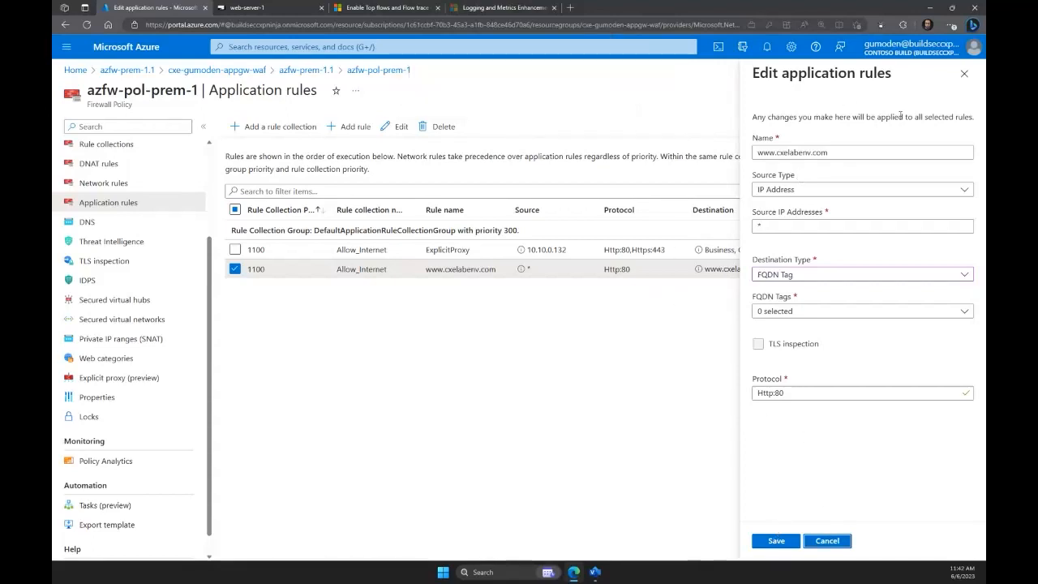
pyautogui.click(964, 74)
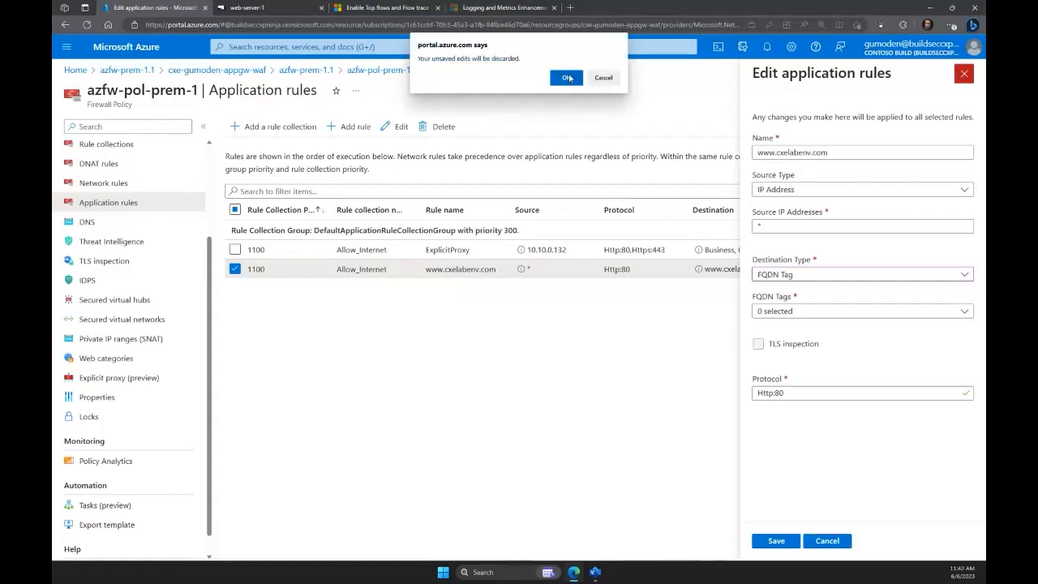
pyautogui.click(567, 78)
# Start a new rule in the policy's network rules with Service tags as the destination type and browse the available tags.
pyautogui.click(89, 185)
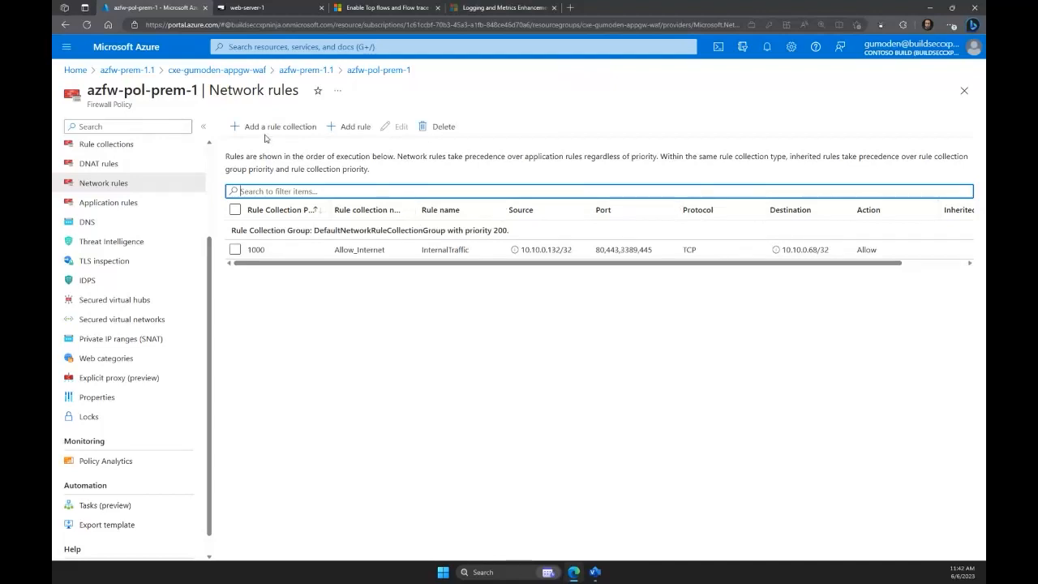
pyautogui.click(349, 126)
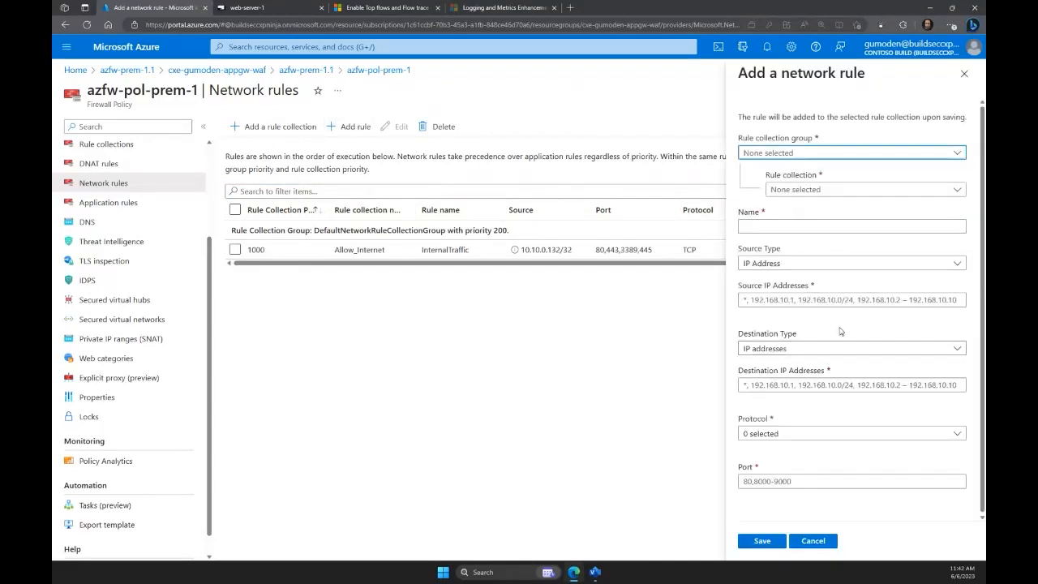
pyautogui.click(839, 349)
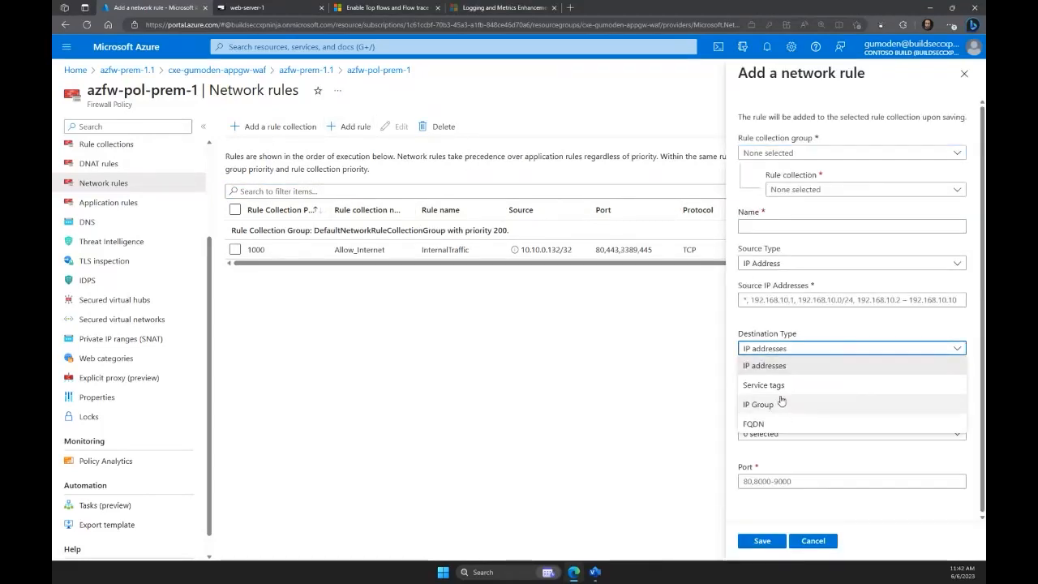
pyautogui.click(781, 386)
pyautogui.click(867, 385)
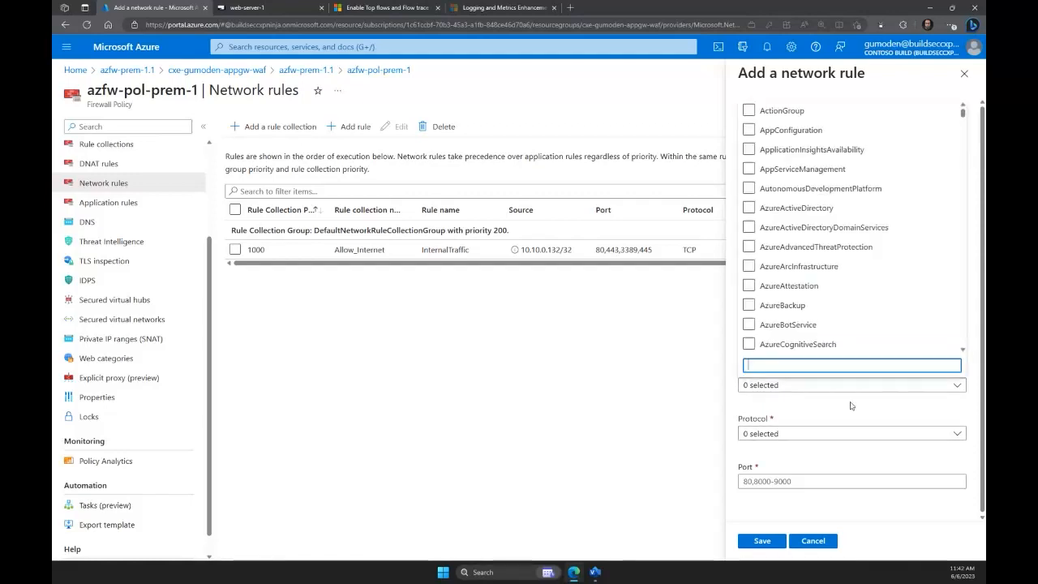
pyautogui.scroll(-10, 848, 300)
pyautogui.scroll(-3, 851, 282)
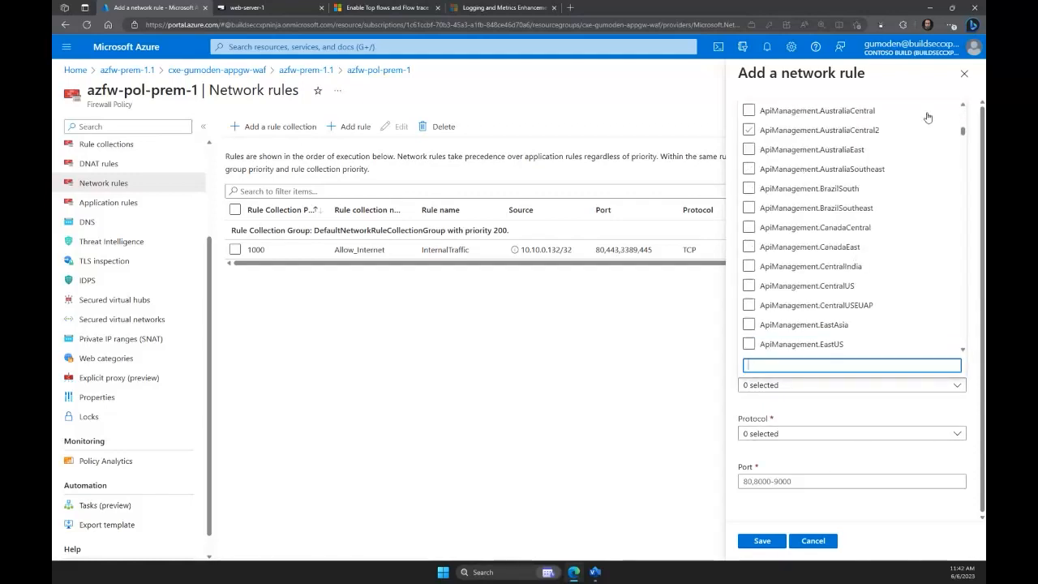
pyautogui.moveTo(957, 131); pyautogui.dragTo(957, 286)
pyautogui.click(856, 385)
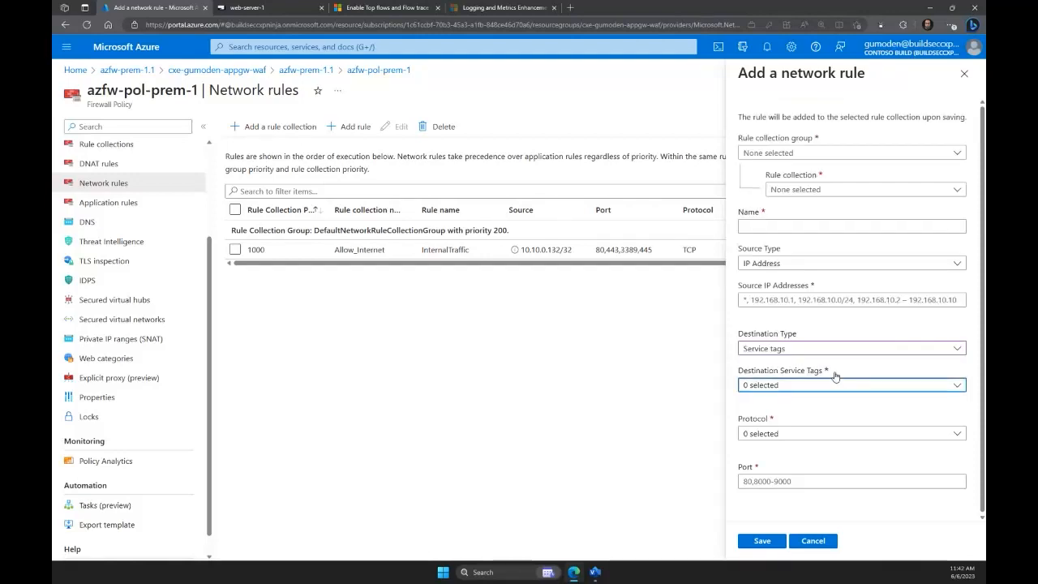
# Search the new network rule's destination service tags for 365 and discard the unsaved rule.
pyautogui.click(821, 355)
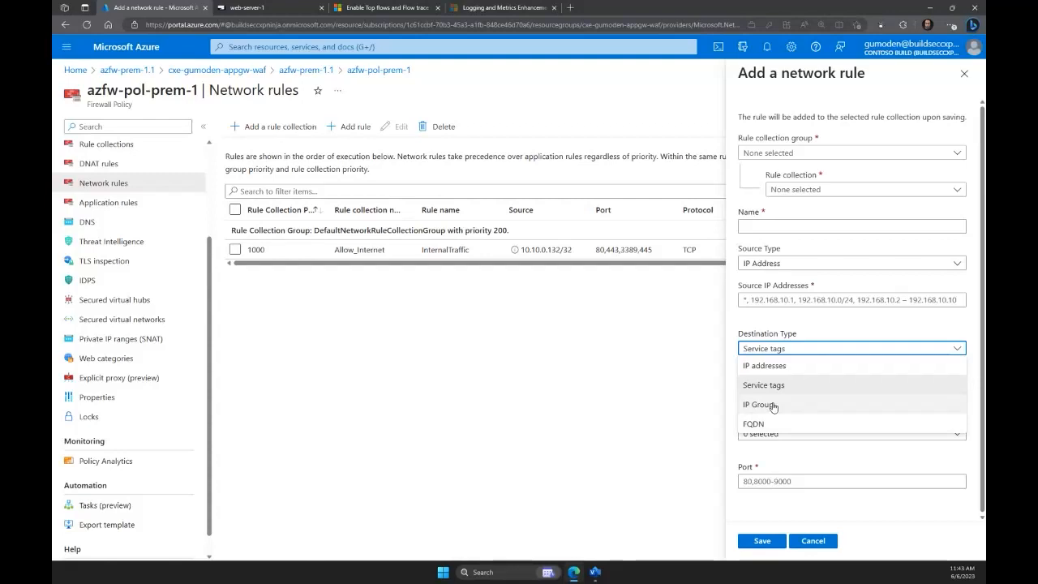
pyautogui.click(811, 385)
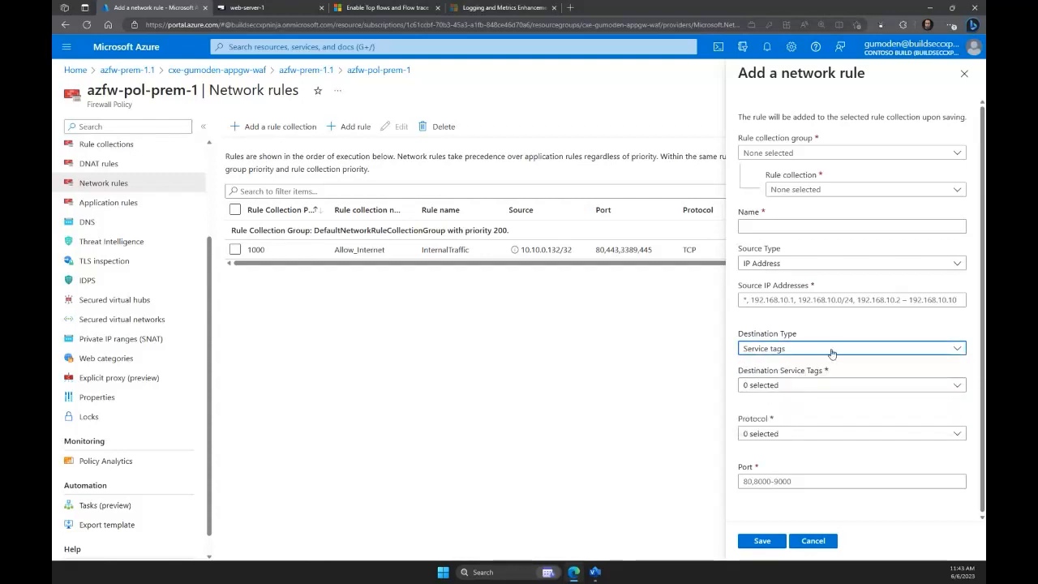
pyautogui.click(831, 353)
pyautogui.click(809, 383)
pyautogui.click(895, 385)
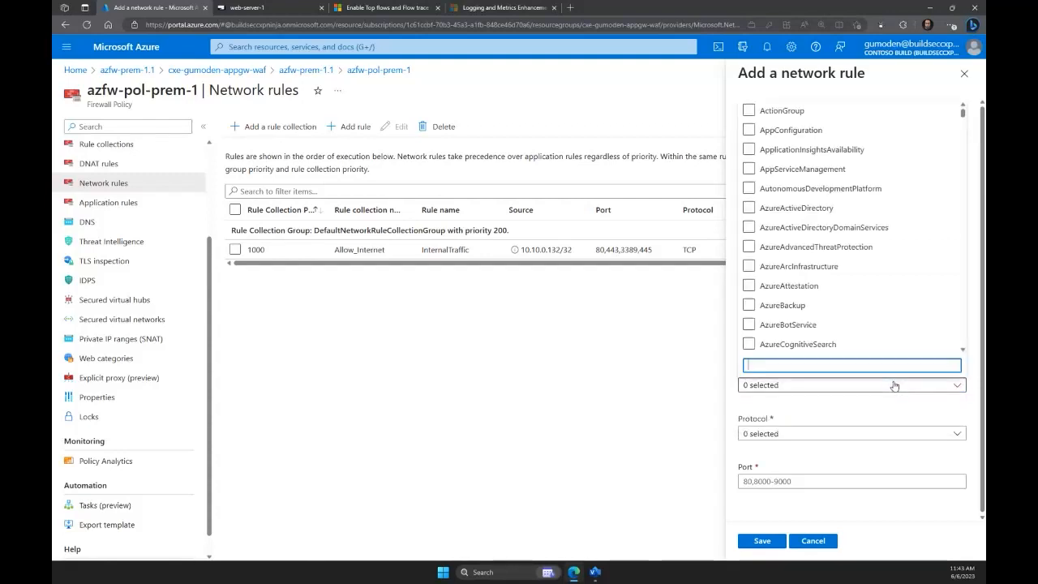
pyautogui.write('365')
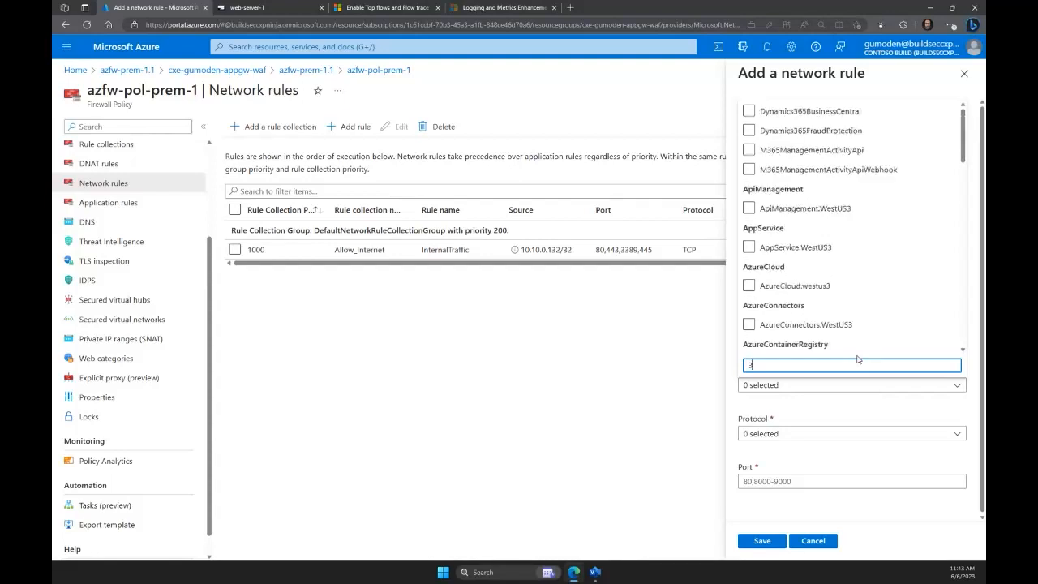
pyautogui.click(797, 414)
pyautogui.click(813, 540)
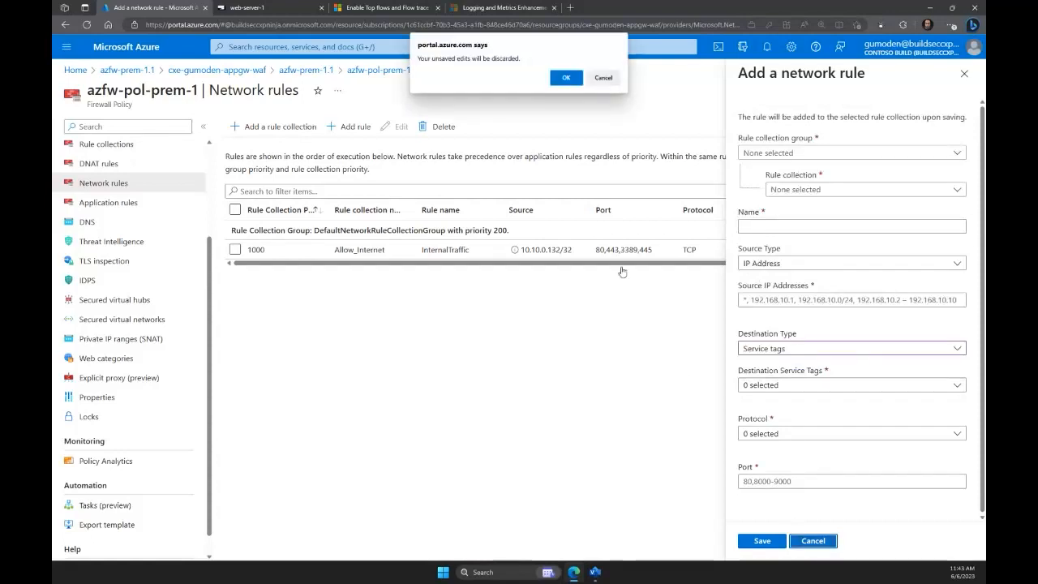
pyautogui.click(566, 77)
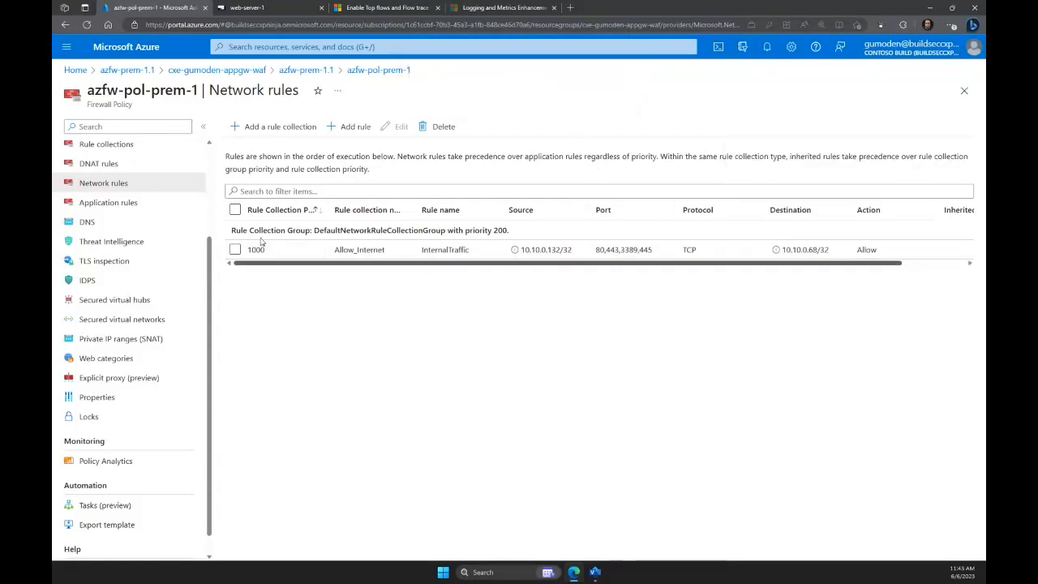
# Open the policy's Policy Analytics and examine its workspace configuration and insights overview without changing anything.
pyautogui.scroll(-1, 136, 363)
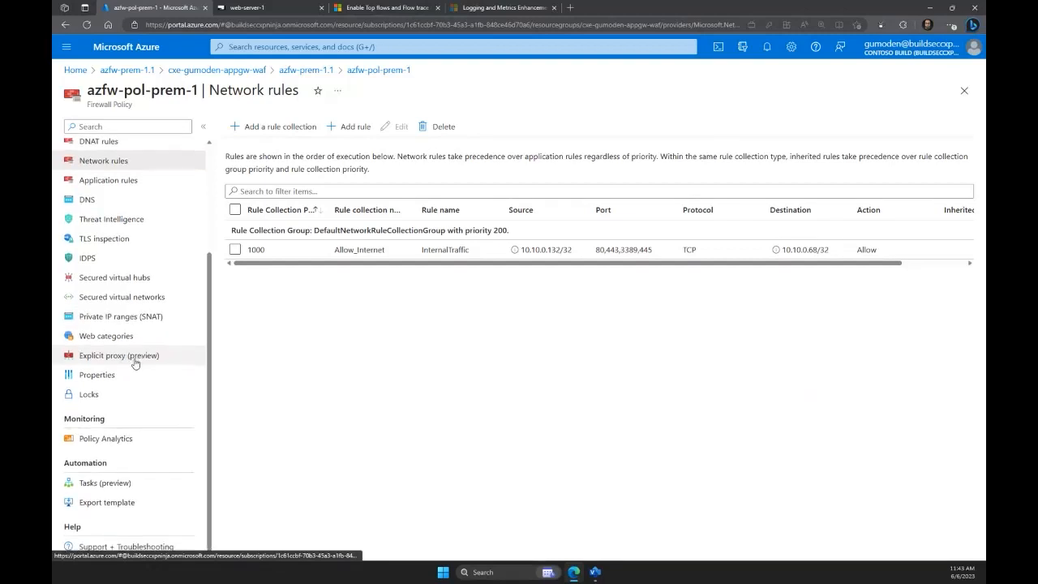
pyautogui.click(108, 439)
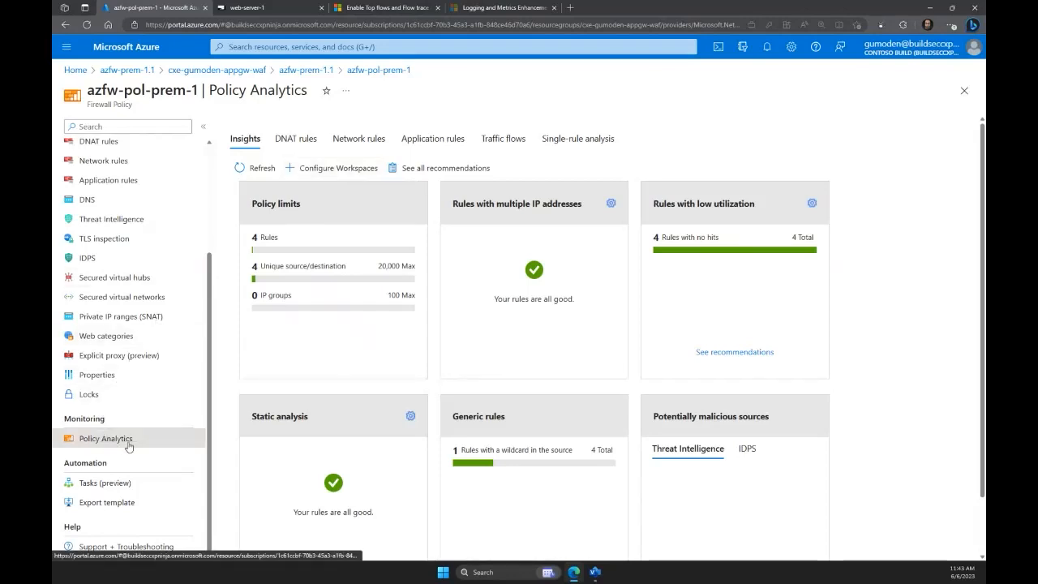
pyautogui.click(322, 170)
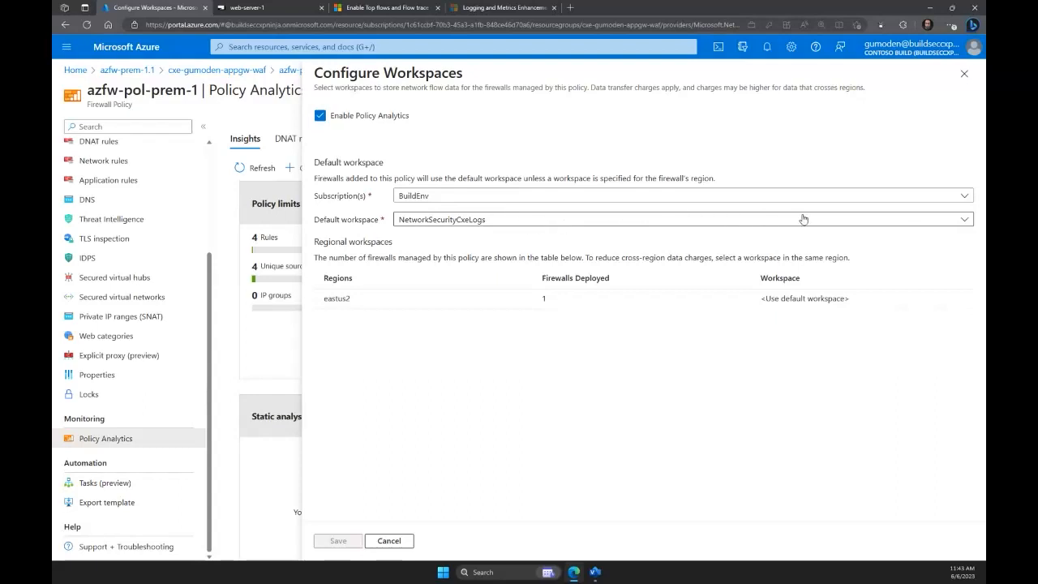
pyautogui.click(965, 74)
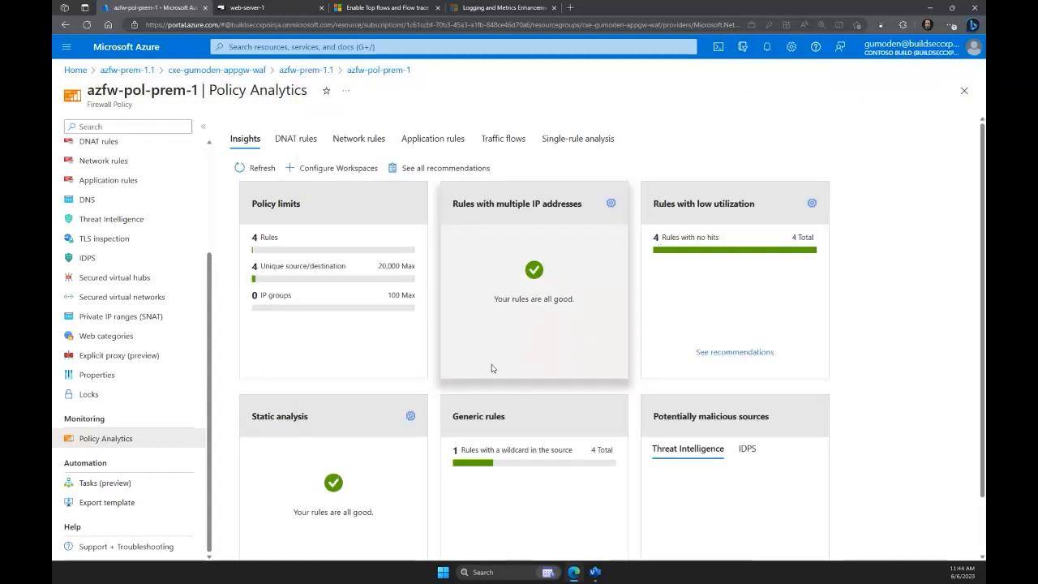
pyautogui.scroll(-1, 471, 369)
pyautogui.scroll(1, 471, 369)
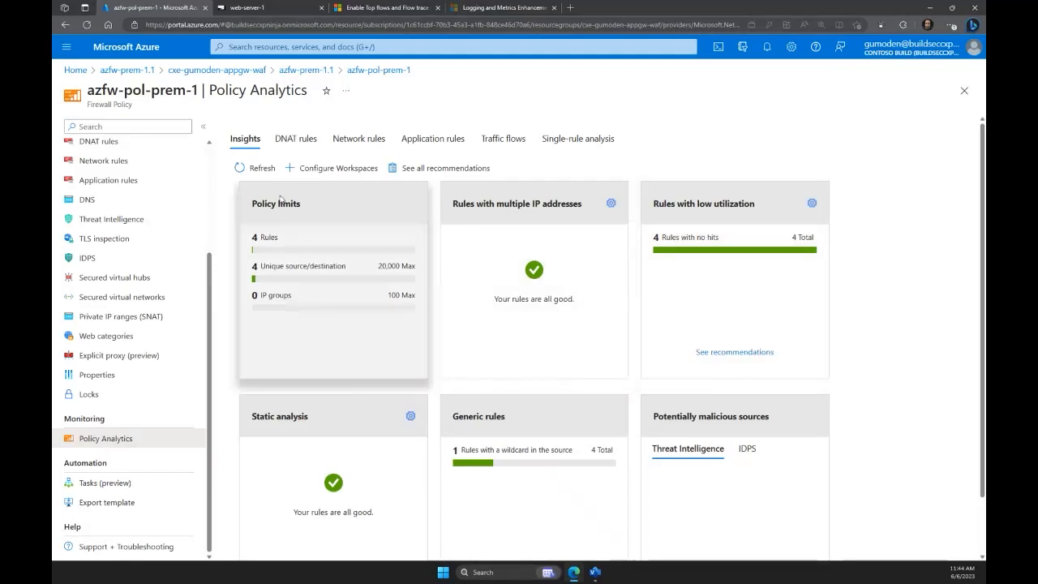
# Review the DNAT, network and application rule analytics, the traffic flows and the single-rule analysis in Policy Analytics.
pyautogui.click(306, 143)
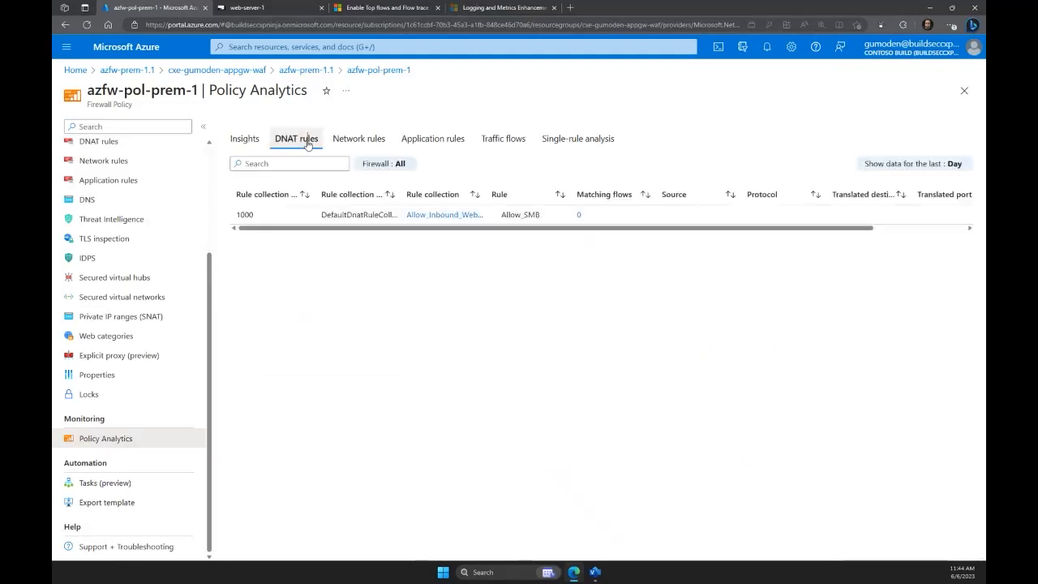
pyautogui.click(367, 143)
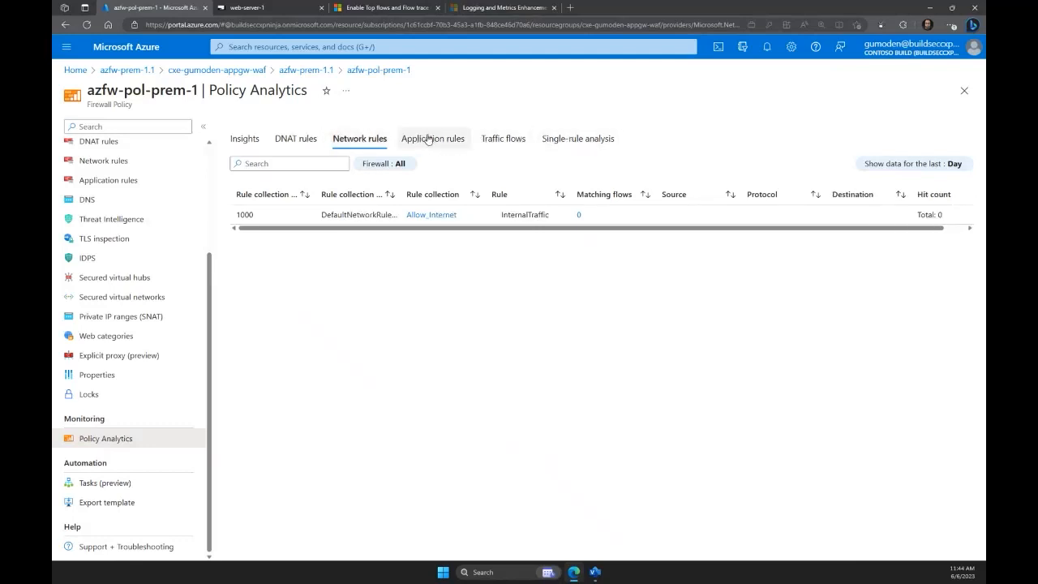
pyautogui.click(430, 140)
pyautogui.click(522, 142)
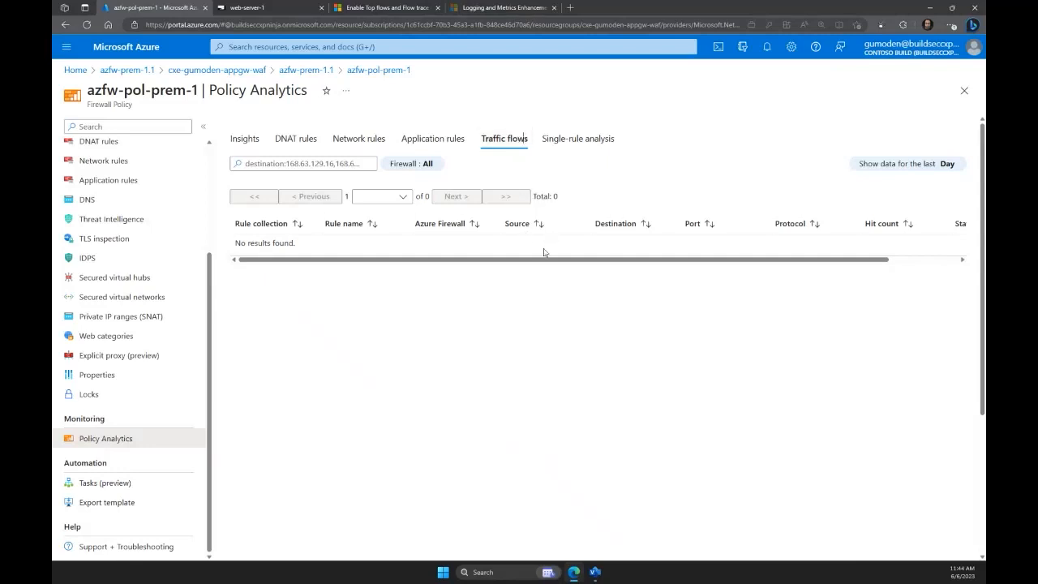
pyautogui.click(564, 146)
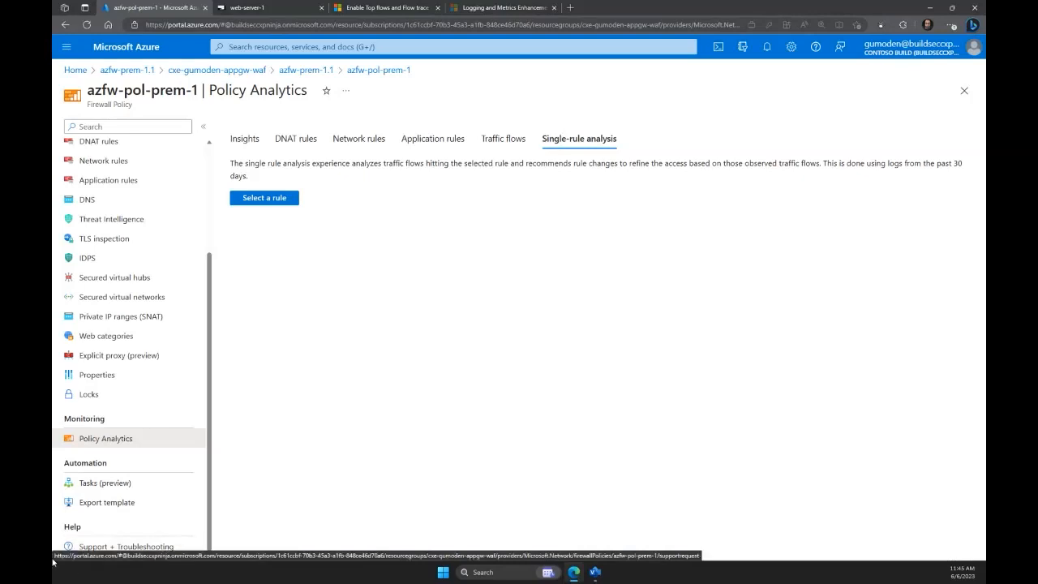
pyautogui.scroll(2, 189, 454)
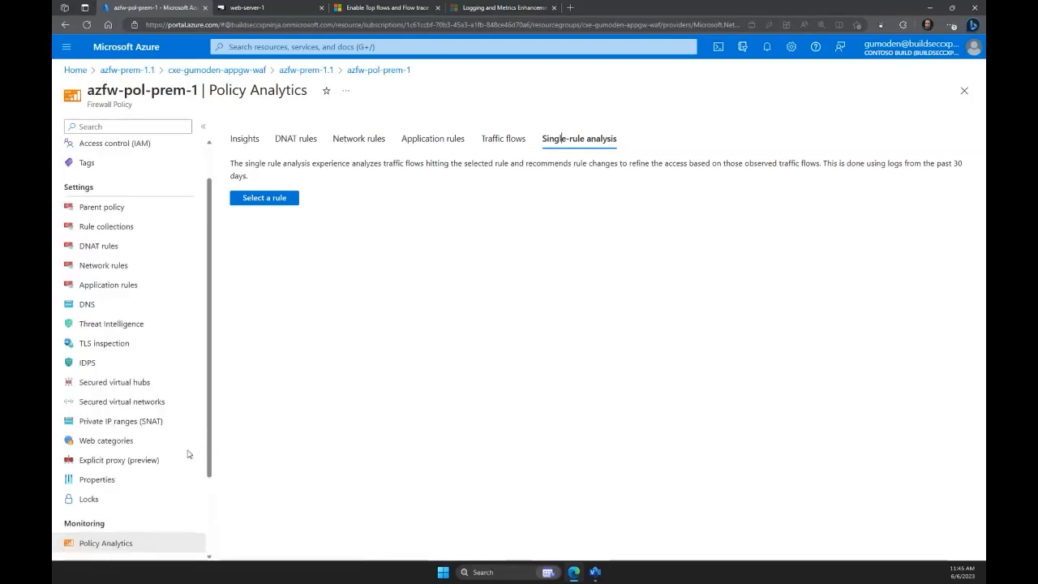